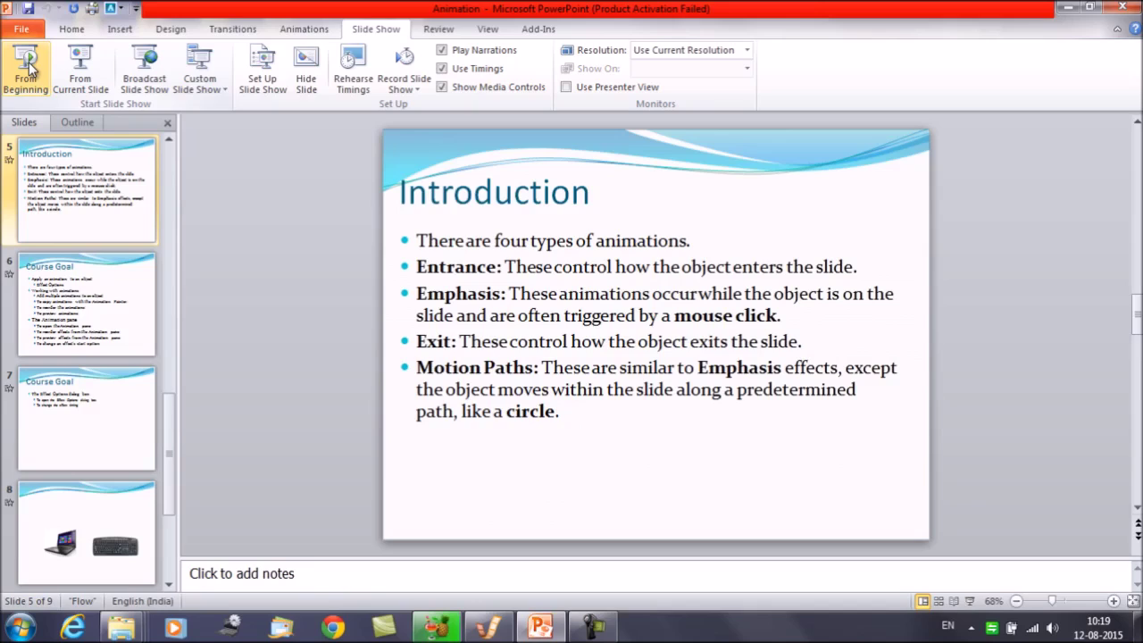
- Animate the laptop picture on slide 8 with the Square motion path, 02.00 seconds, on click
{"action": "left_click", "coordinate": [111, 539]}
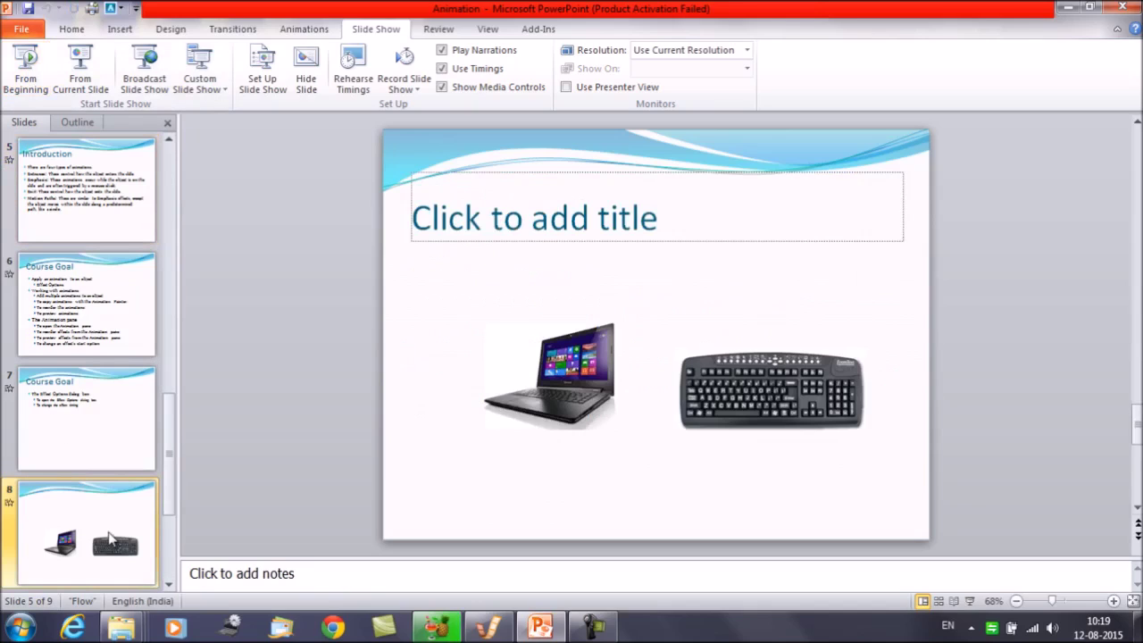
{"action": "left_click", "coordinate": [567, 408]}
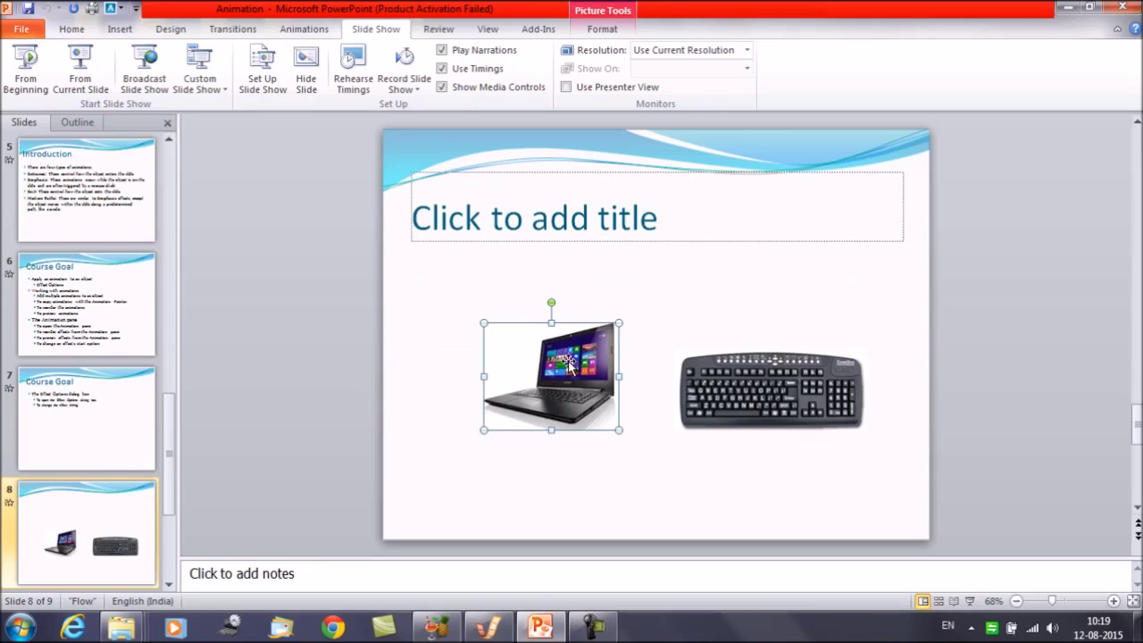
{"action": "left_click", "coordinate": [310, 28]}
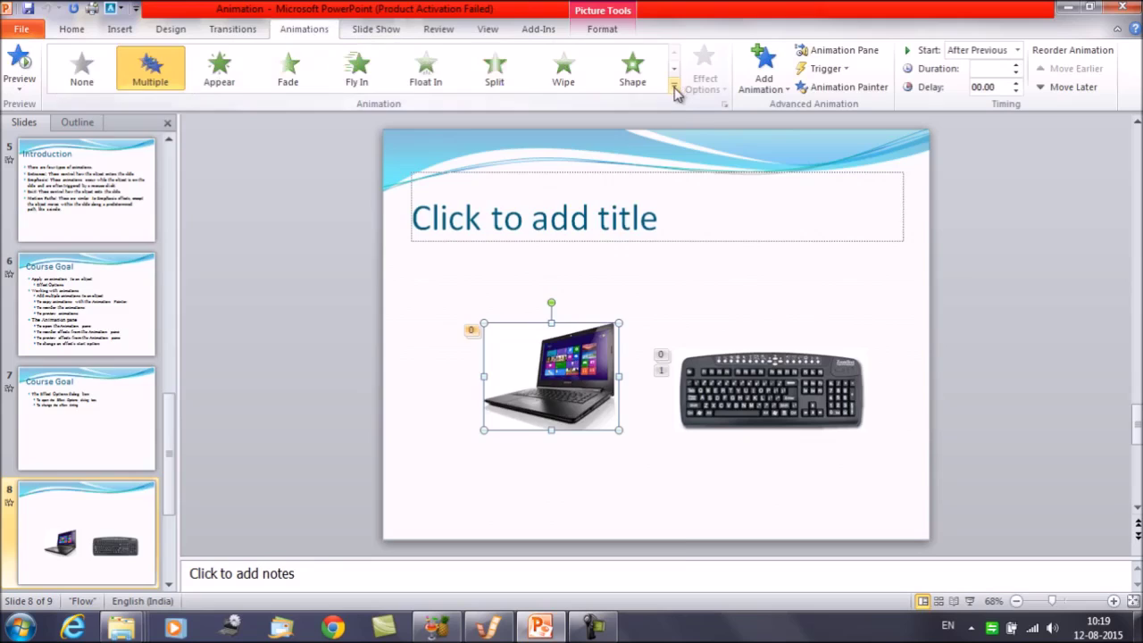
{"action": "left_click", "coordinate": [674, 85]}
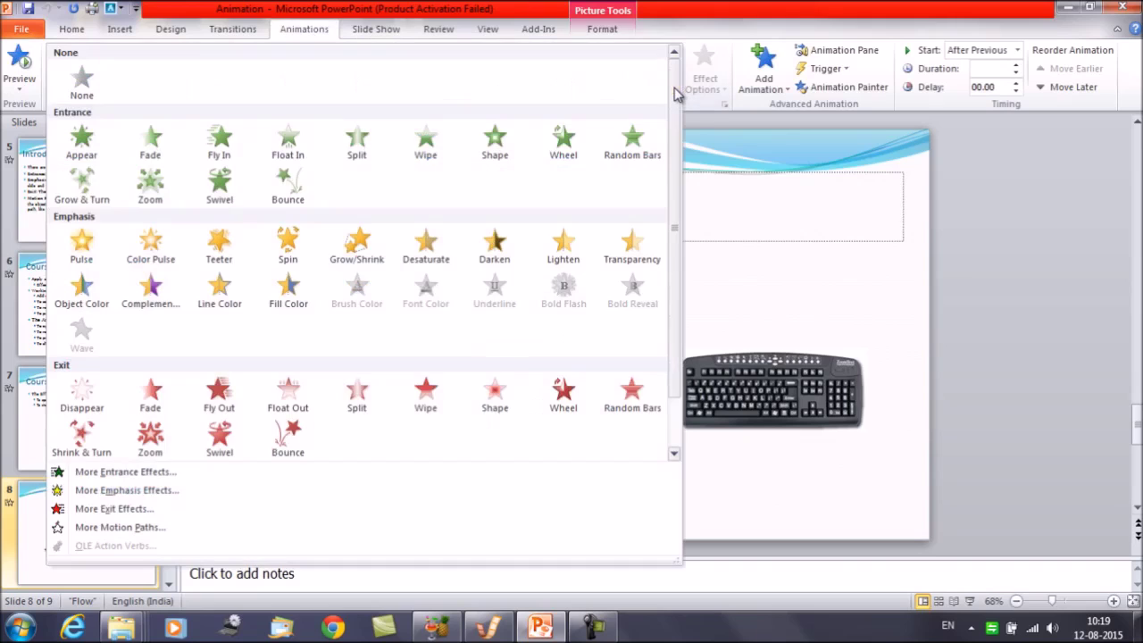
{"action": "left_click", "coordinate": [139, 528]}
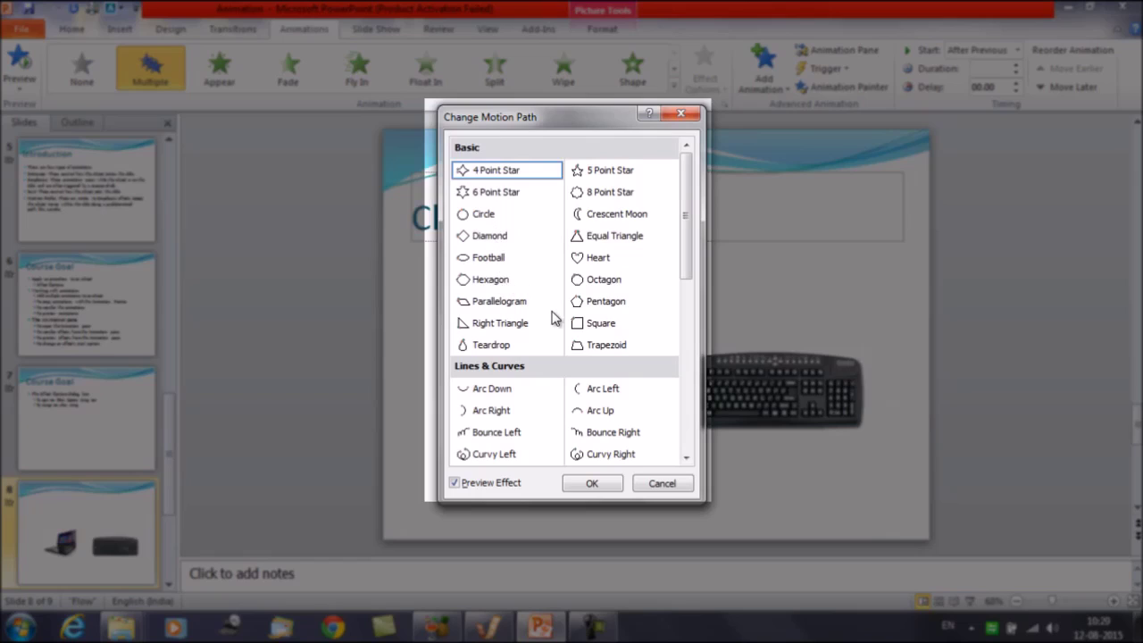
{"action": "left_click", "coordinate": [602, 325]}
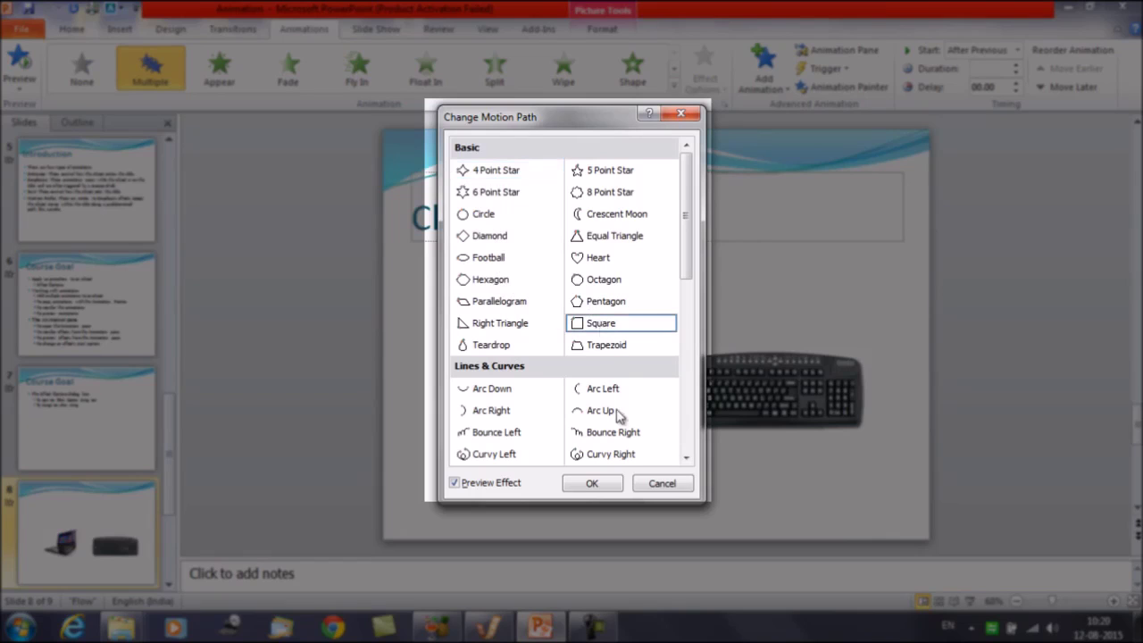
{"action": "left_click", "coordinate": [610, 482]}
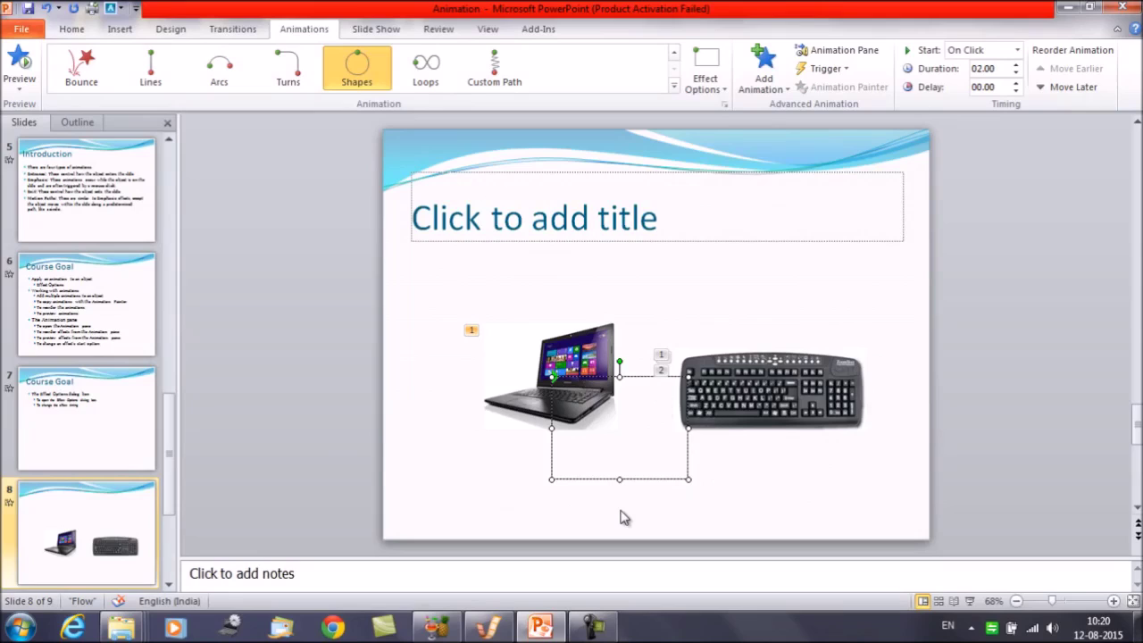
- Preview slide 8's animation, then add a new Title and Content slide 9
{"action": "left_click", "coordinate": [9, 503]}
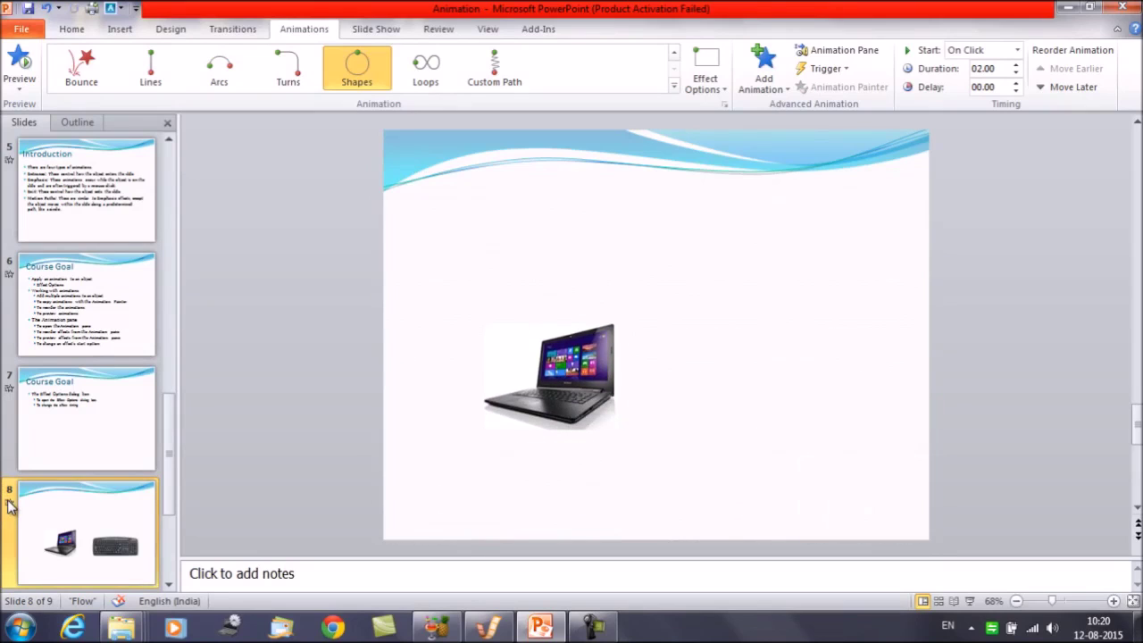
{"action": "left_click", "coordinate": [121, 31]}
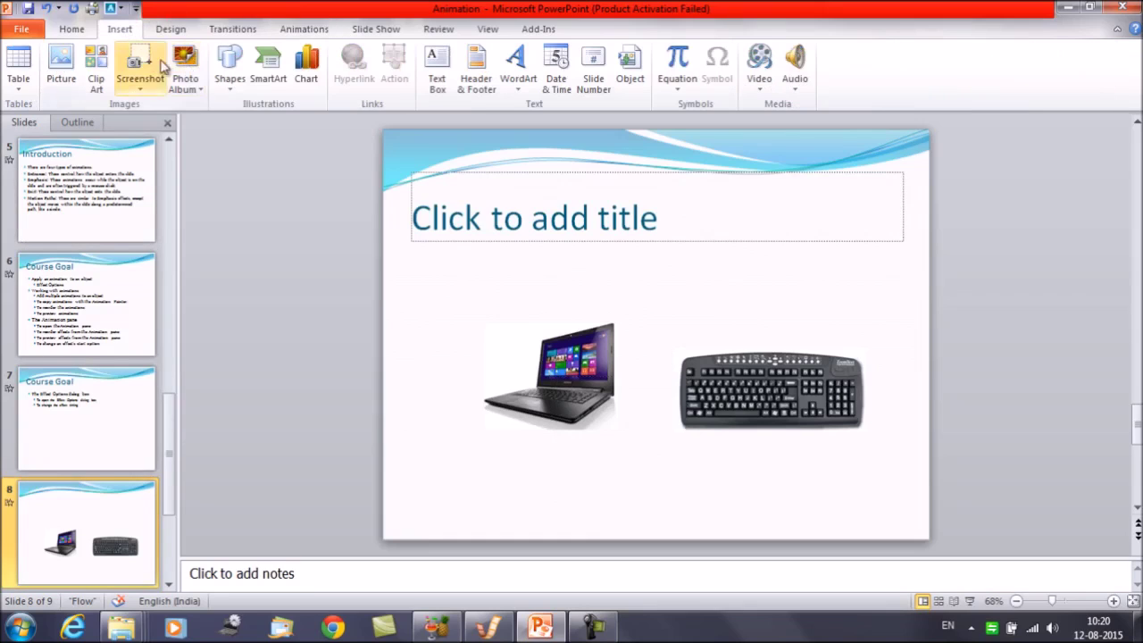
{"action": "left_click", "coordinate": [75, 29]}
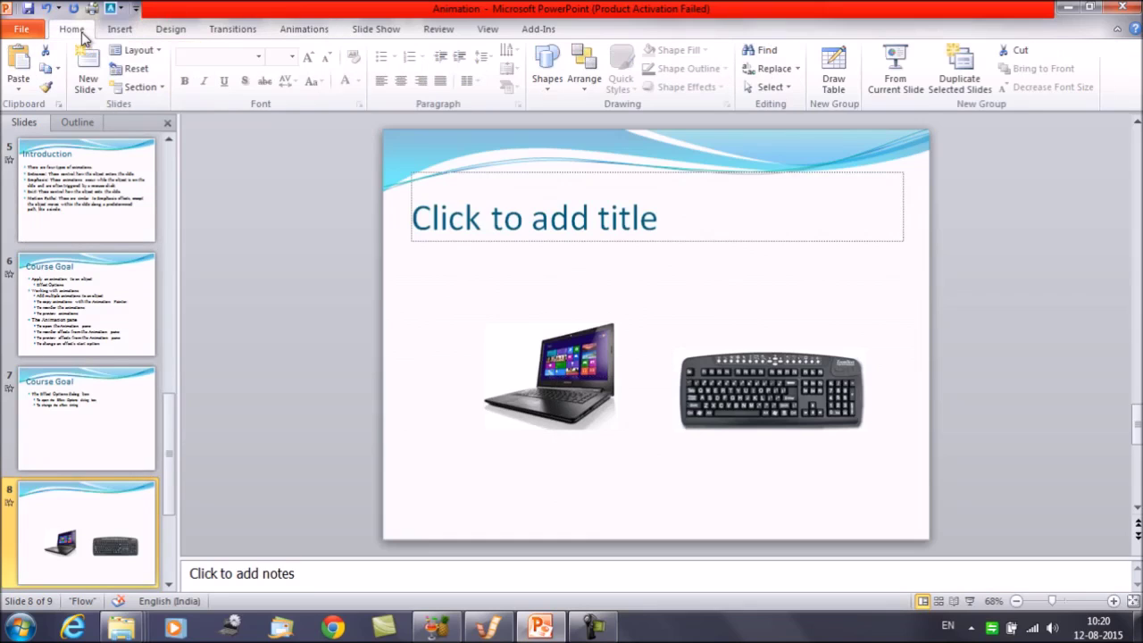
{"action": "left_click", "coordinate": [101, 92]}
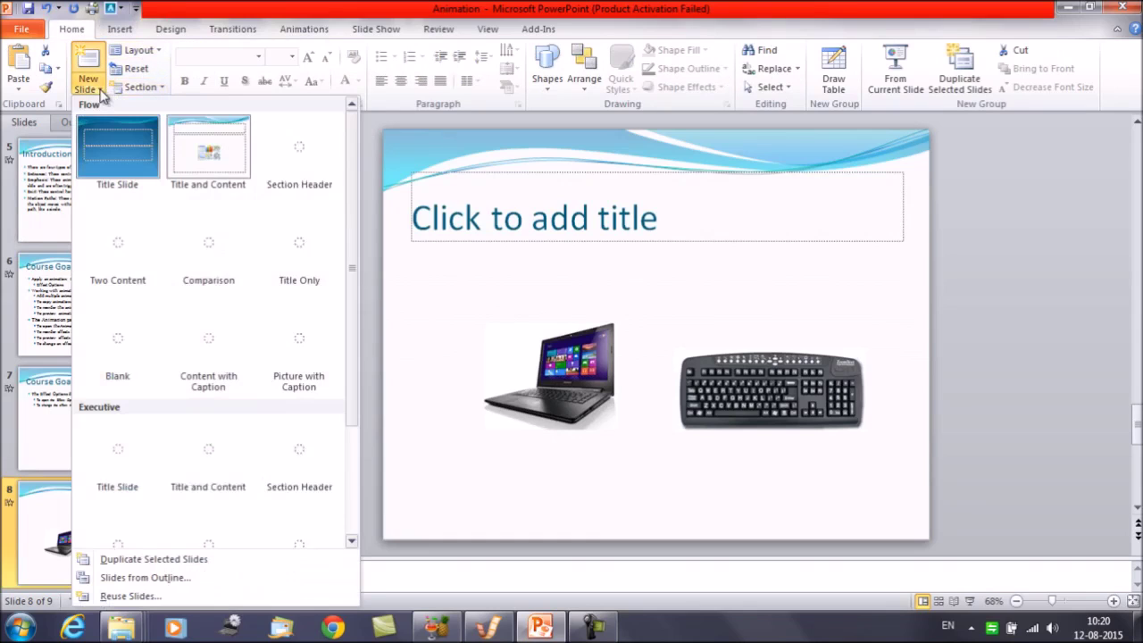
{"action": "left_click", "coordinate": [209, 148]}
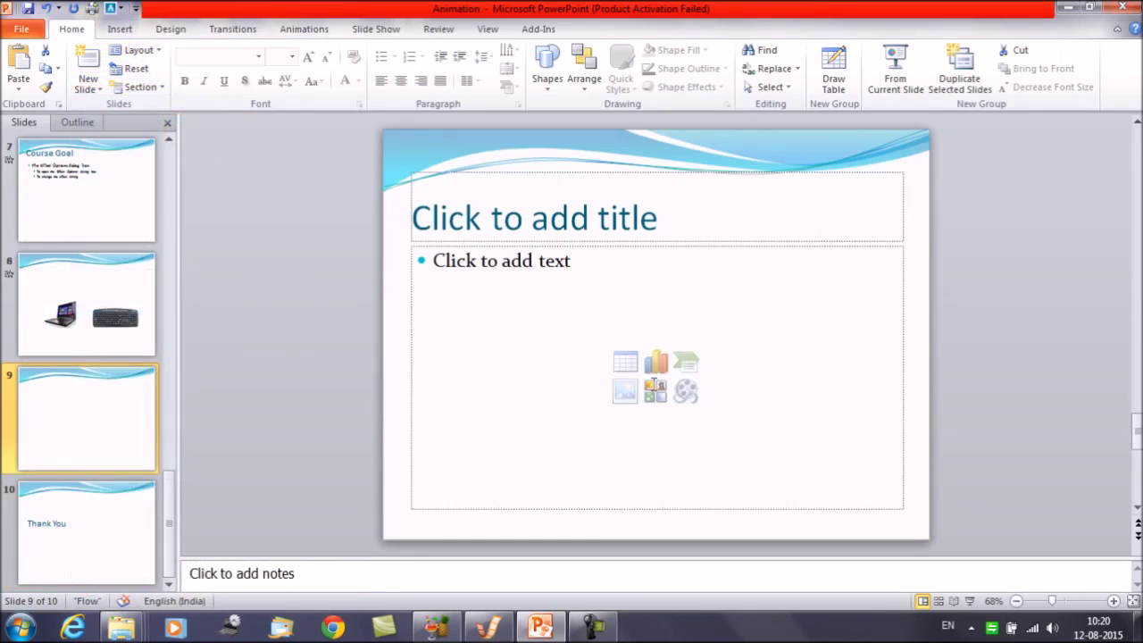
- Open Clip Art from the content placeholder and search for 'umbrella'
{"action": "left_click", "coordinate": [624, 400]}
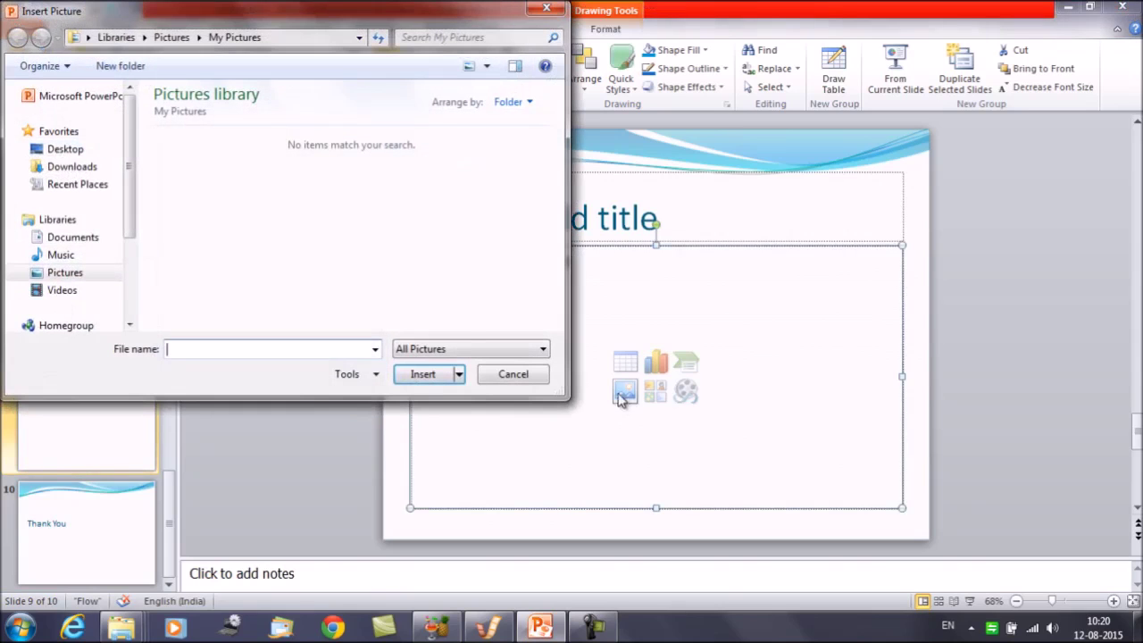
{"action": "left_click", "coordinate": [525, 381]}
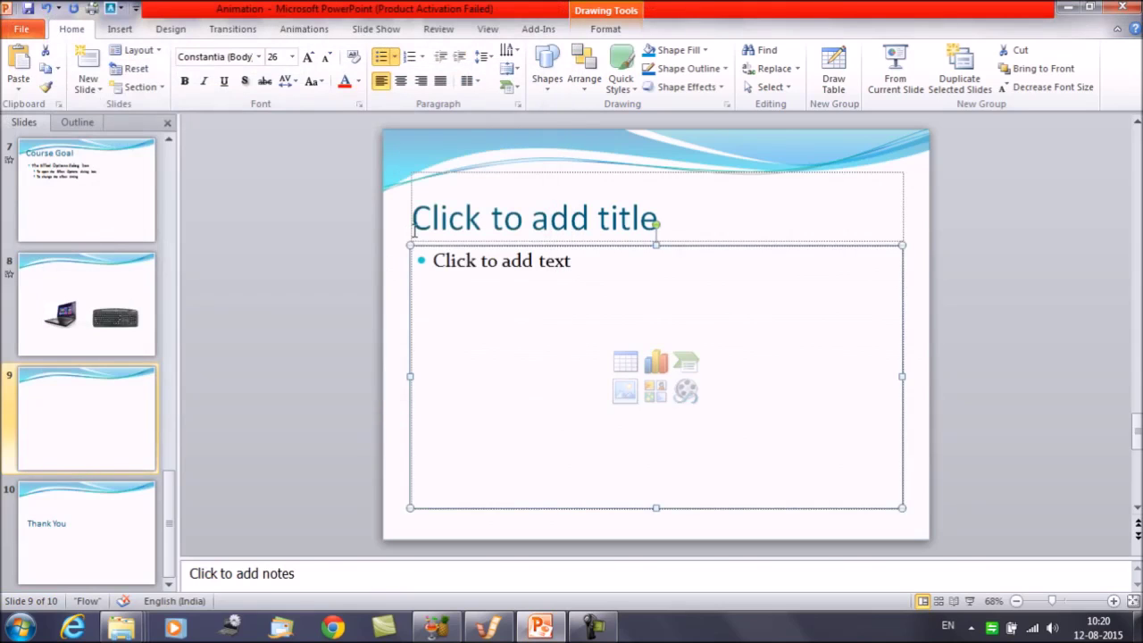
{"action": "left_click", "coordinate": [657, 393]}
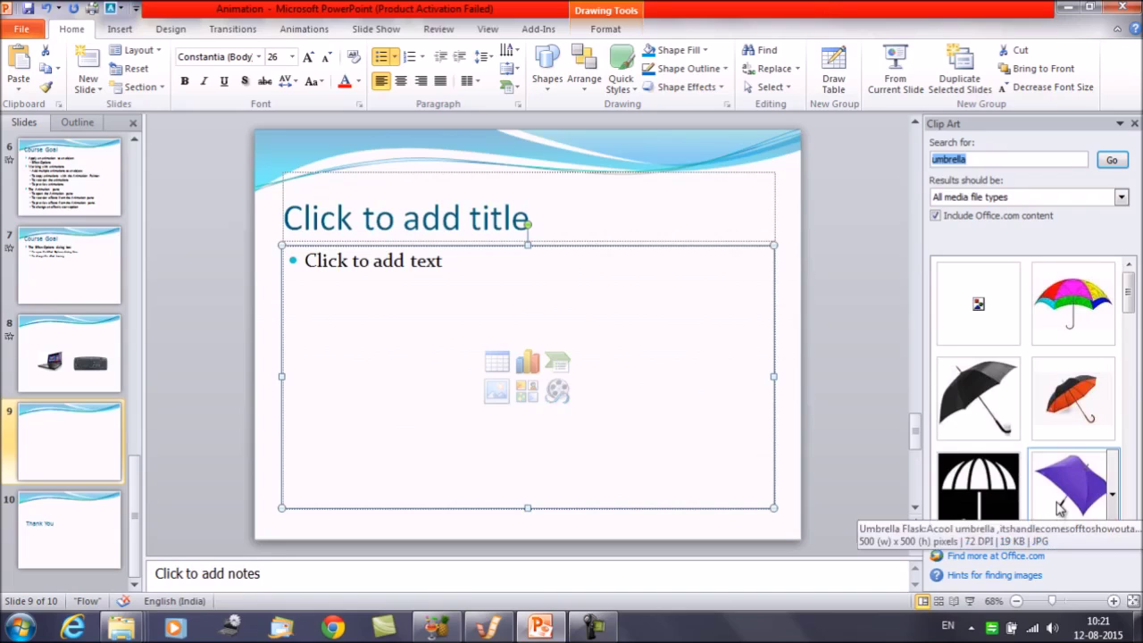
- Insert the purple umbrella clip art on slide 9 and shrink it to 8.9 cm by 8.9 cm
{"action": "left_click", "coordinate": [1057, 507]}
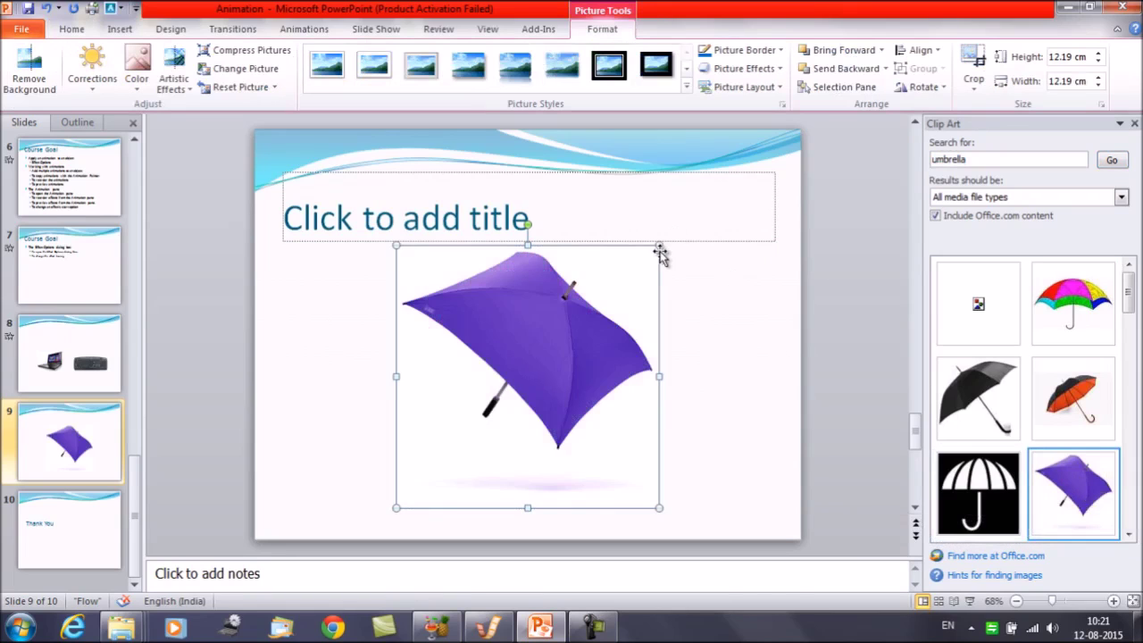
{"action": "left_click_drag", "start_coordinate": [661, 243], "coordinate": [590, 426]}
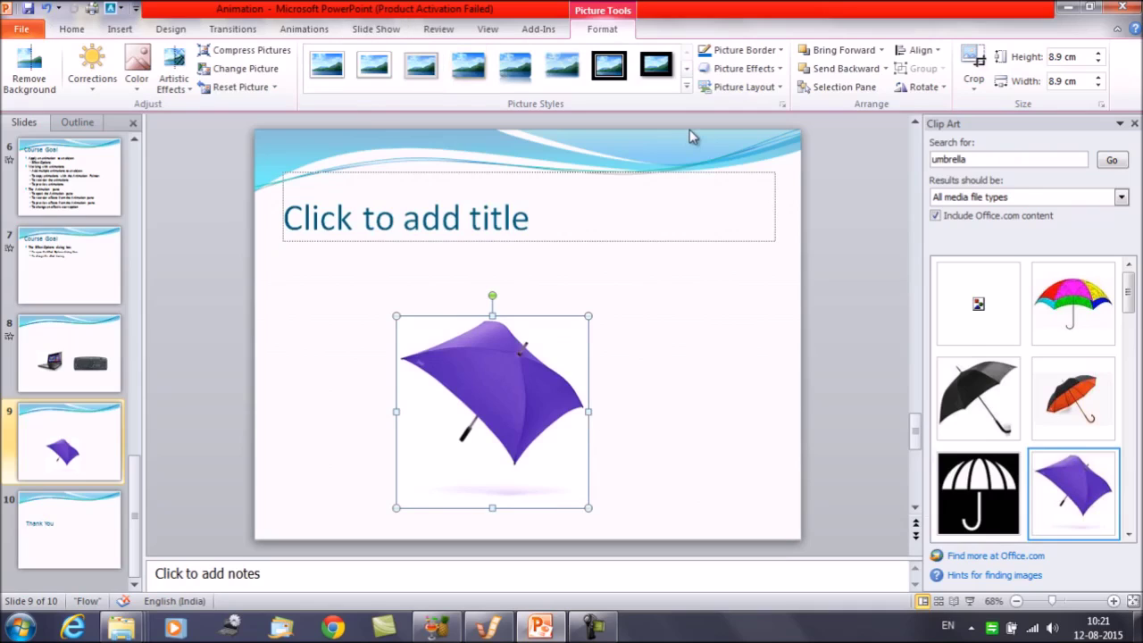
{"action": "left_click", "coordinate": [319, 30]}
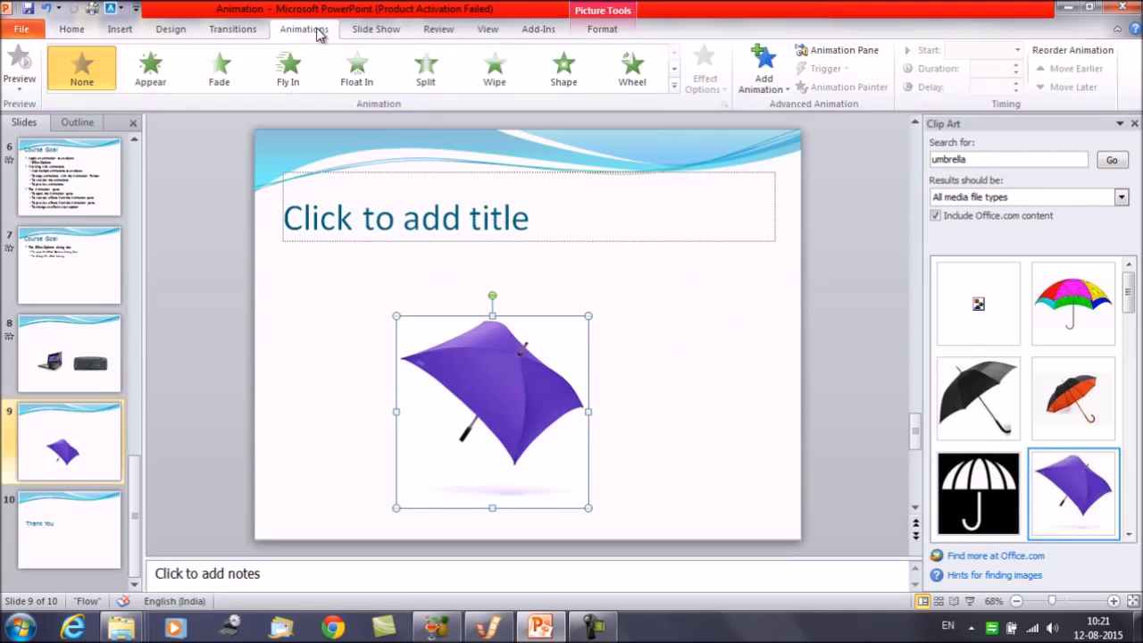
- Give the purple umbrella an Arc Up motion path and preview the animation
{"action": "left_click", "coordinate": [674, 86]}
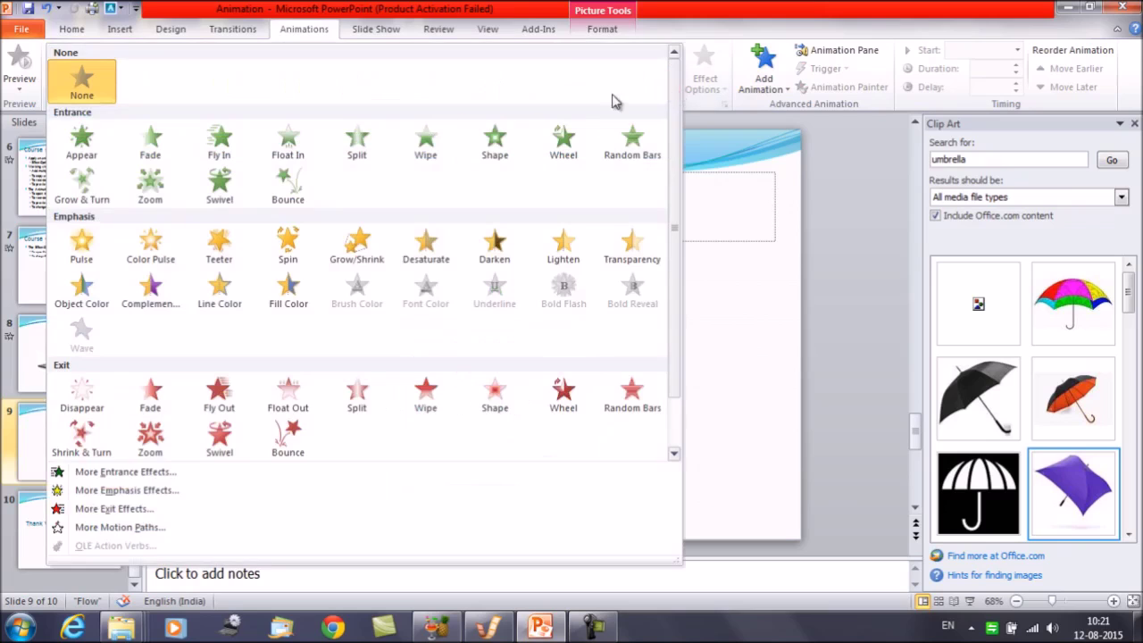
{"action": "left_click", "coordinate": [115, 531]}
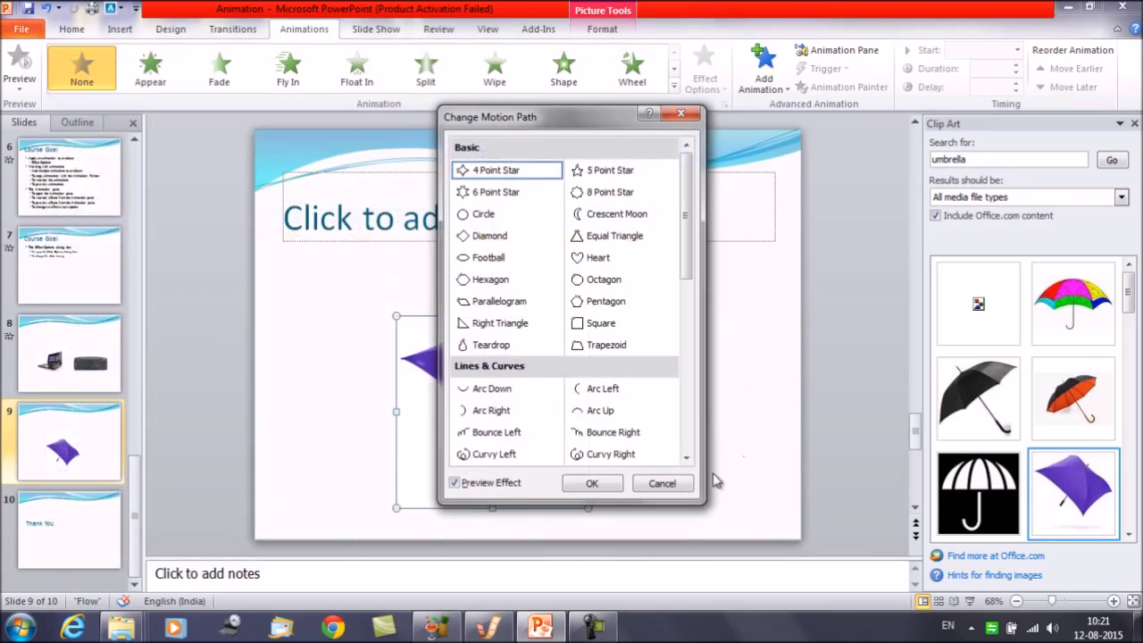
{"action": "left_click", "coordinate": [685, 457]}
{"action": "left_click", "coordinate": [685, 457]}
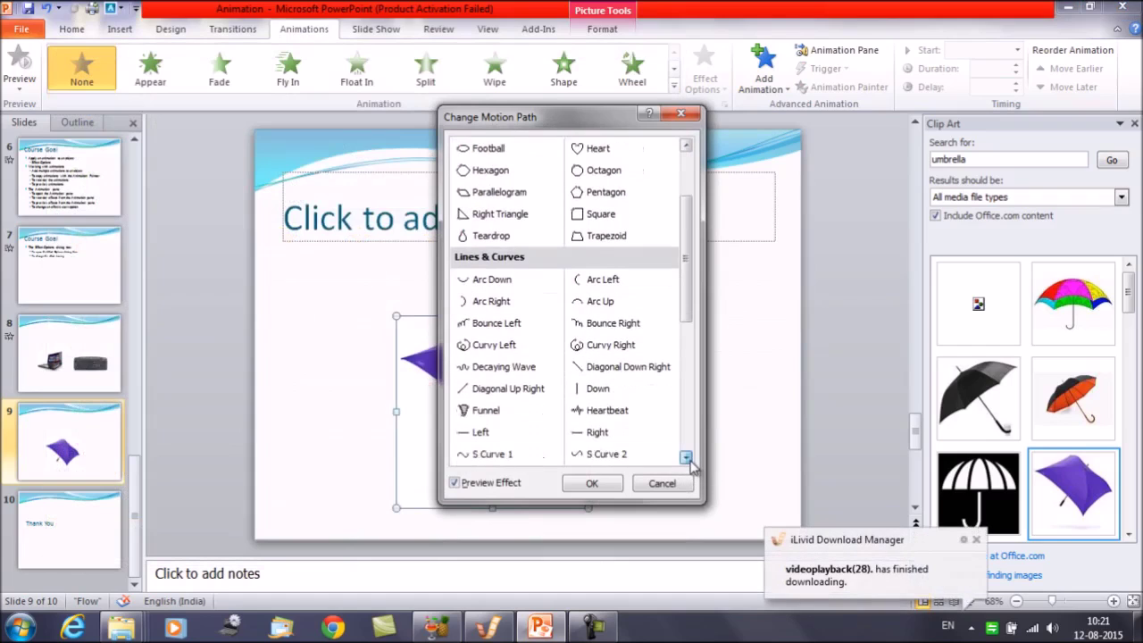
{"action": "left_click", "coordinate": [686, 457]}
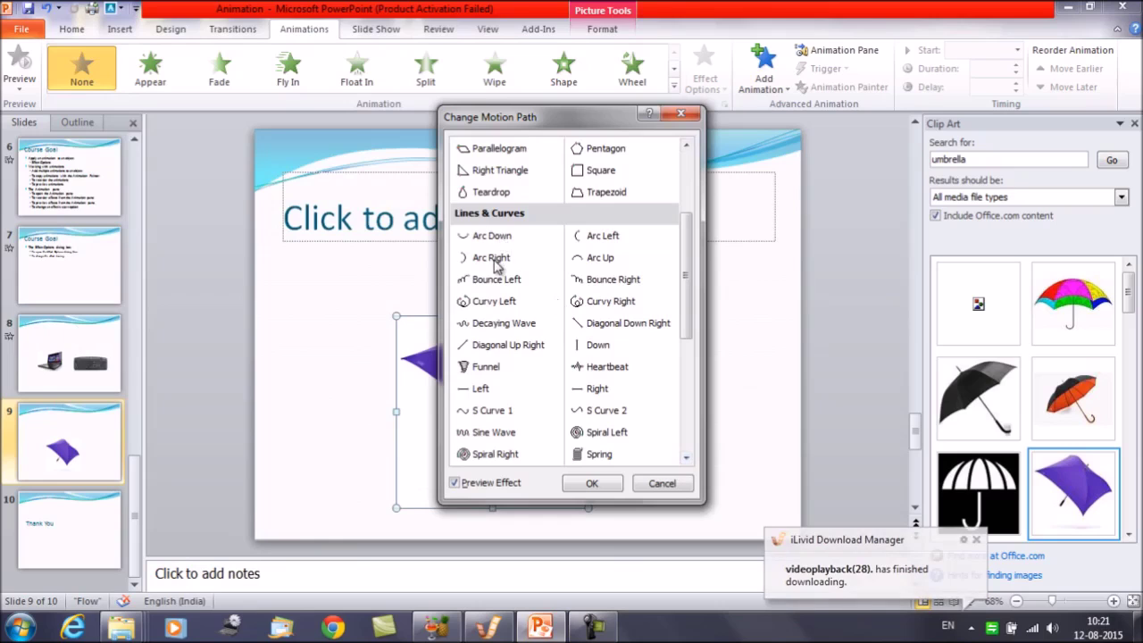
{"action": "left_click", "coordinate": [595, 261]}
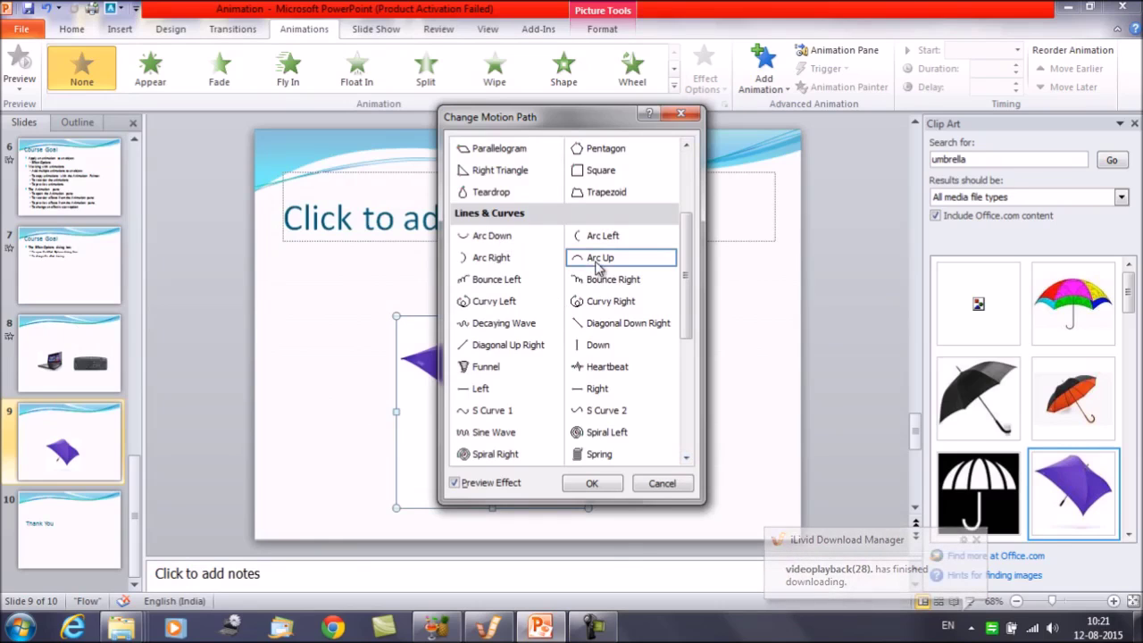
{"action": "left_click", "coordinate": [592, 483]}
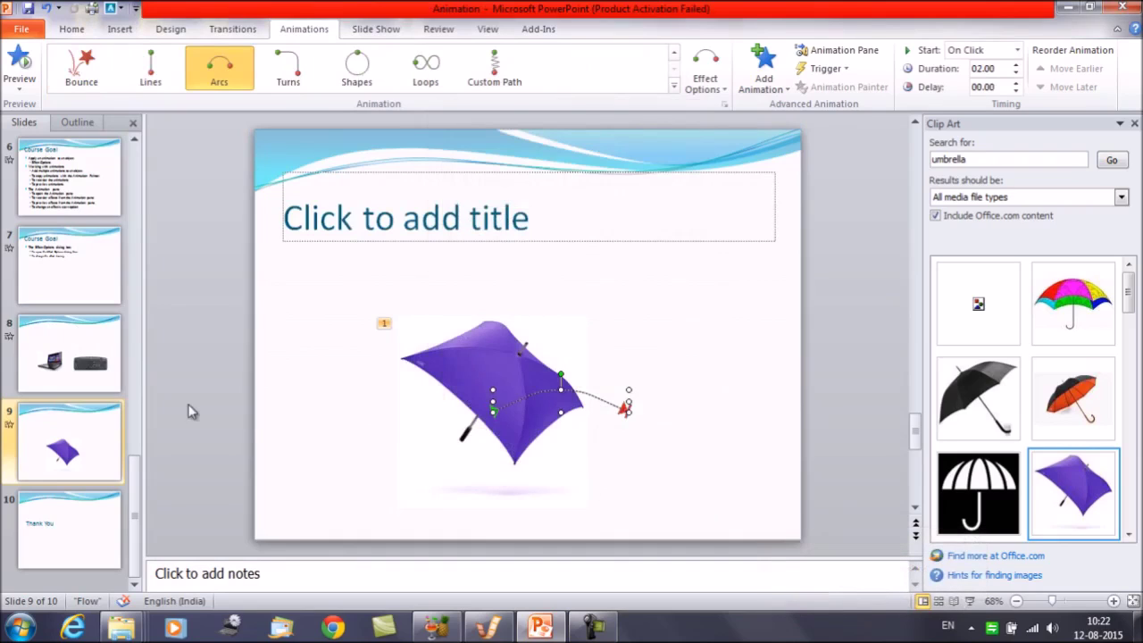
{"action": "left_click", "coordinate": [9, 427]}
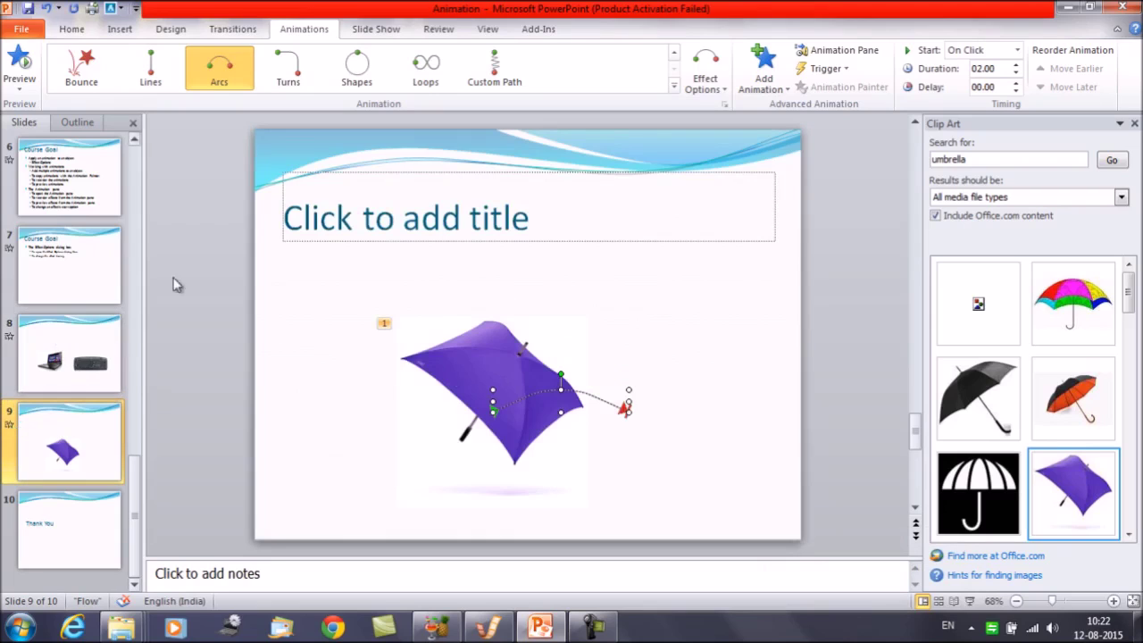
{"action": "left_click", "coordinate": [501, 398]}
- Delete the purple umbrella and insert the rainbow umbrella clip art instead
{"action": "key", "text": "Delete"}
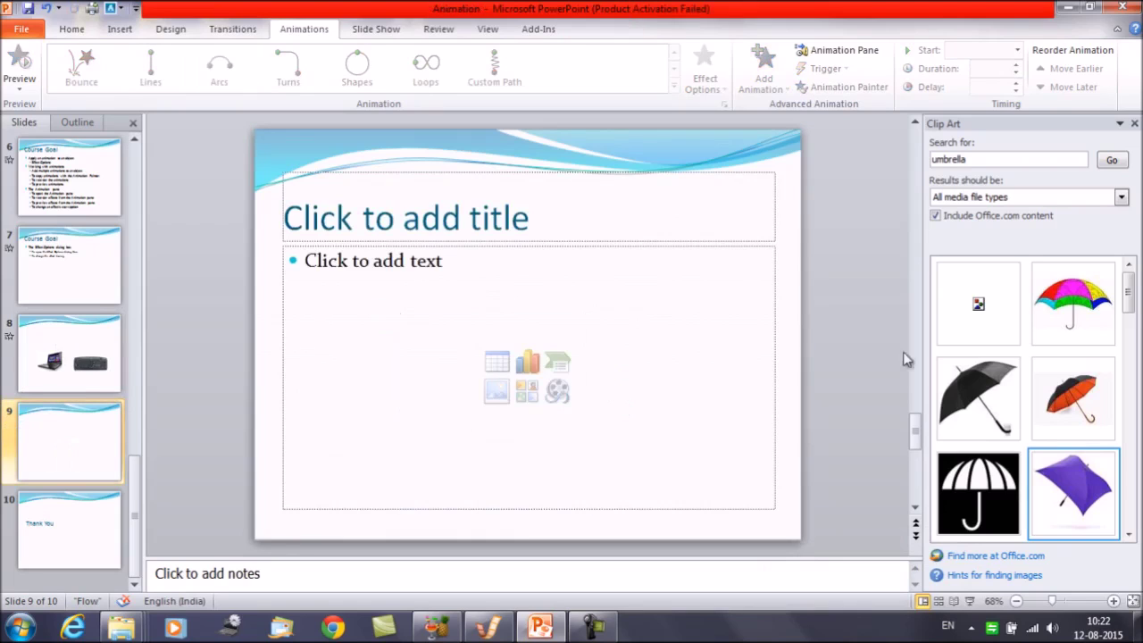
{"action": "left_click", "coordinate": [1073, 300]}
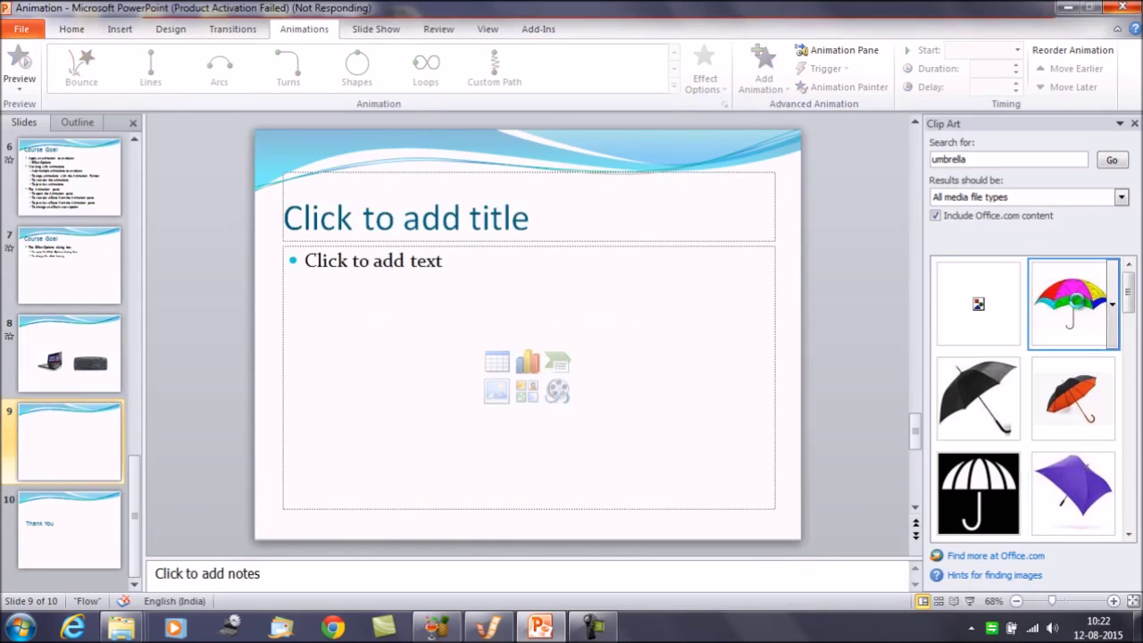
{"action": "left_click", "coordinate": [1113, 305]}
{"action": "left_click", "coordinate": [1050, 366]}
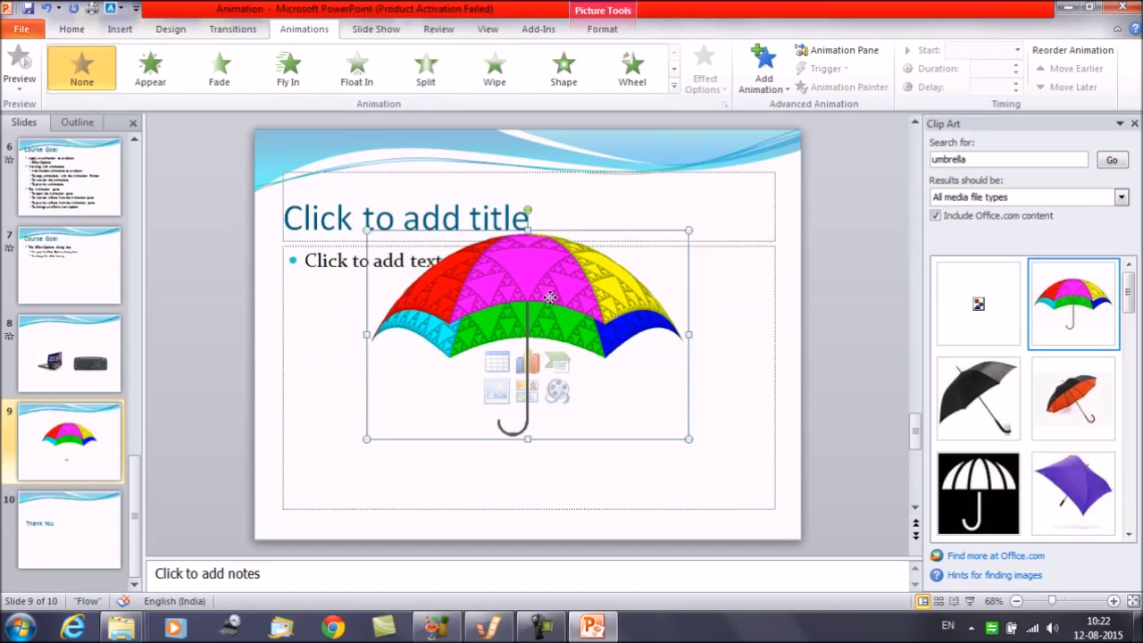
- Reposition the rainbow umbrella and shrink it within the content area
{"action": "left_click_drag", "start_coordinate": [550, 299], "coordinate": [550, 336]}
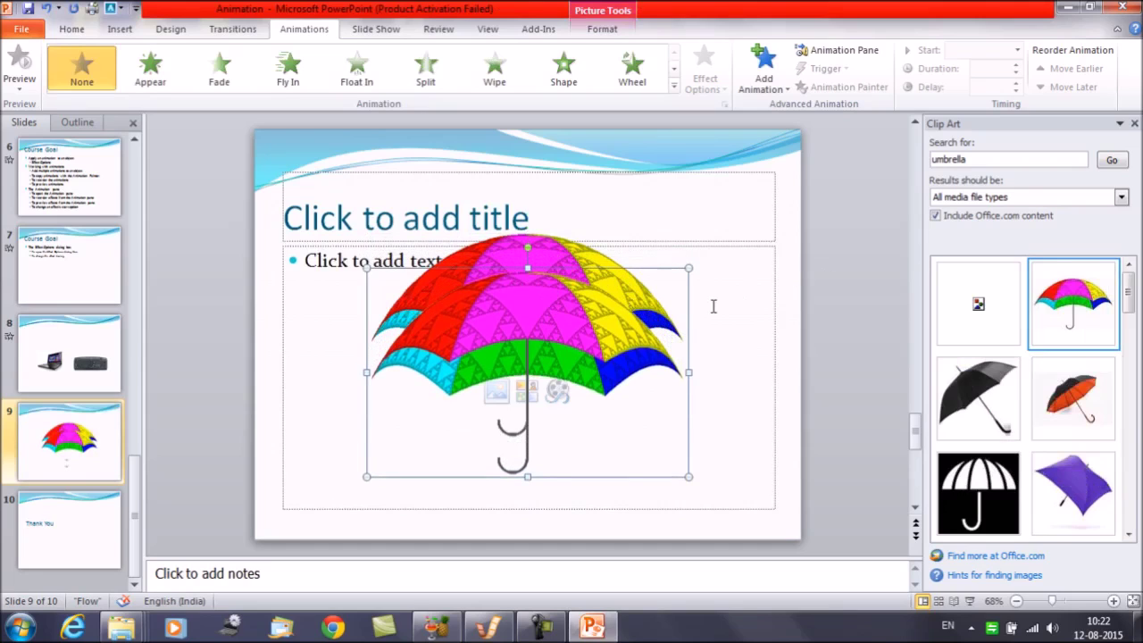
{"action": "left_click", "coordinate": [713, 306]}
{"action": "left_click", "coordinate": [529, 306]}
{"action": "left_click_drag", "start_coordinate": [529, 307], "coordinate": [529, 310]}
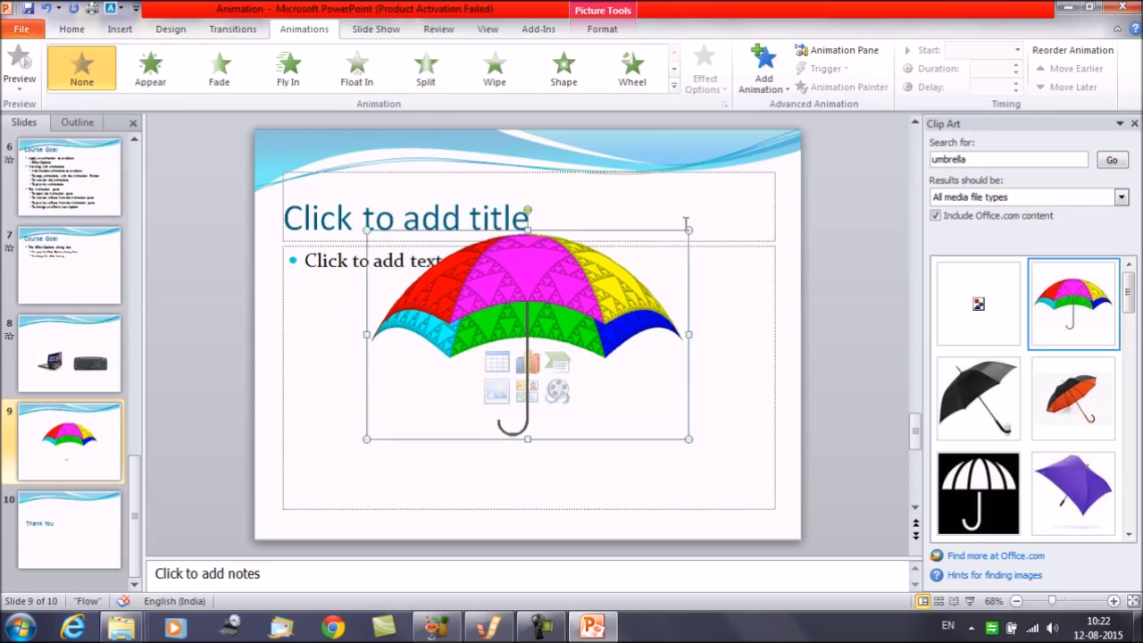
{"action": "left_click_drag", "start_coordinate": [683, 234], "coordinate": [628, 305]}
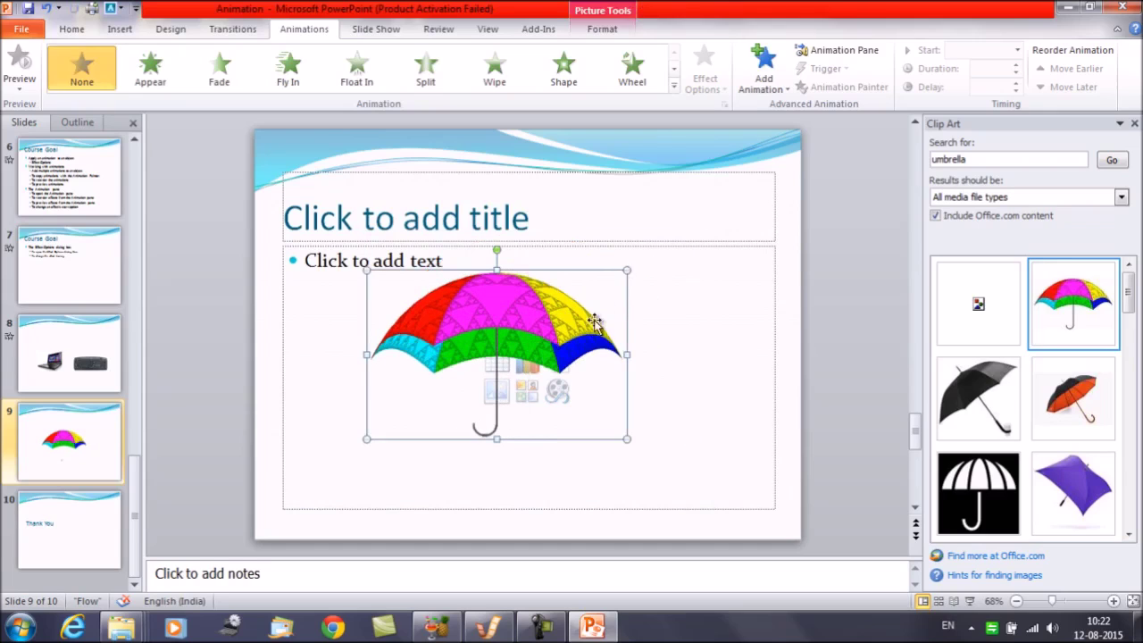
{"action": "left_click", "coordinate": [658, 318]}
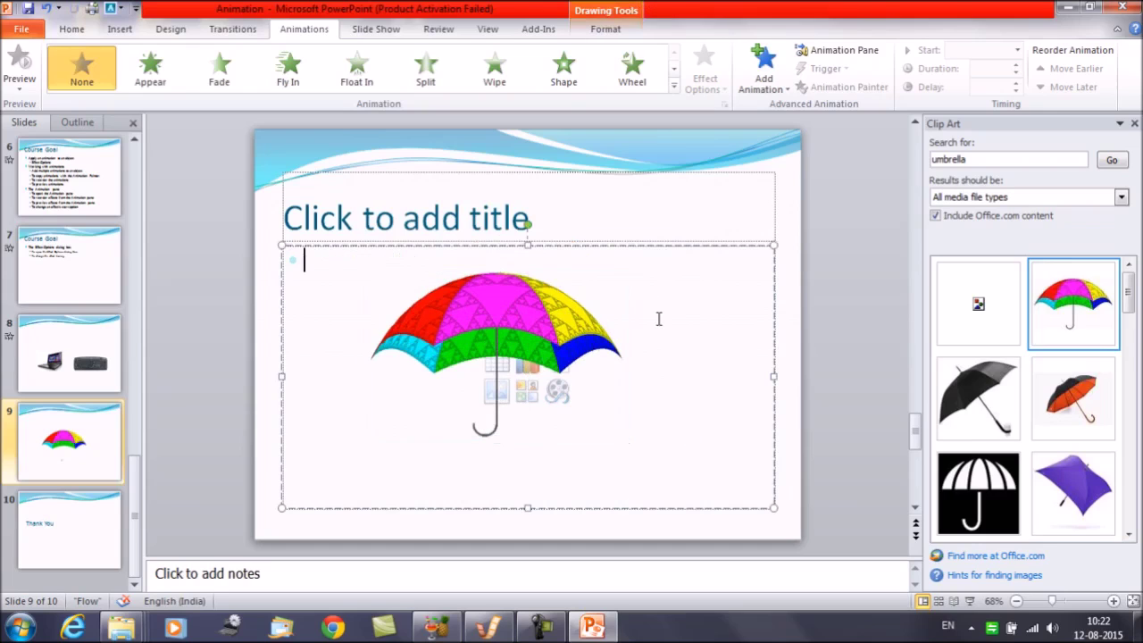
{"action": "left_click", "coordinate": [518, 323]}
- Apply the Arc Up motion path to the rainbow umbrella, 02.00 seconds, on click
{"action": "left_click", "coordinate": [674, 90]}
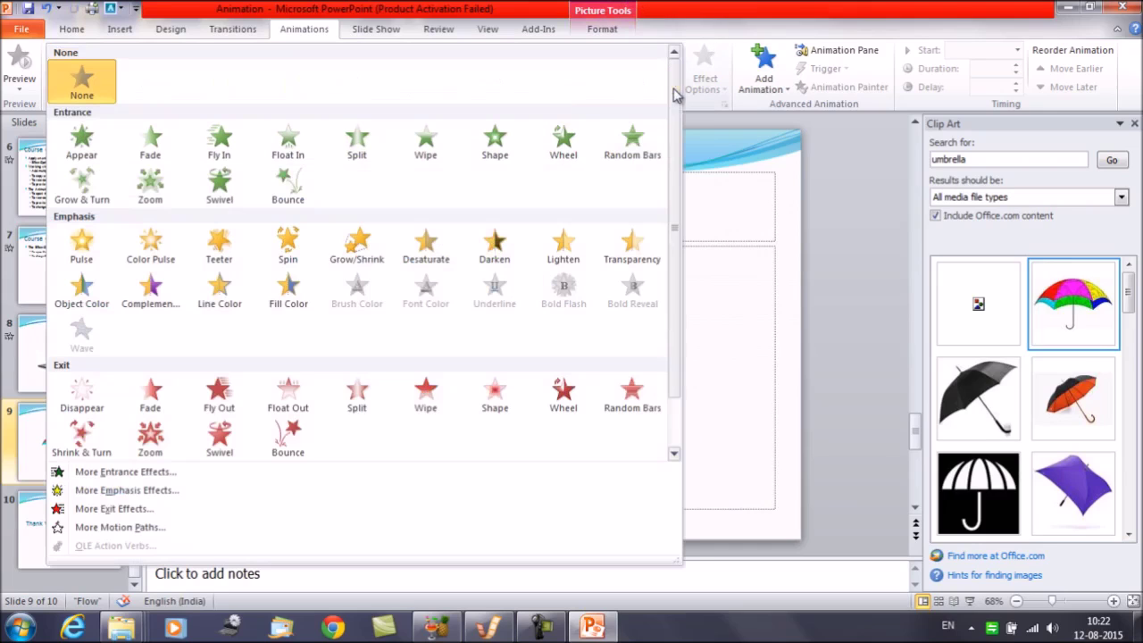
{"action": "left_click", "coordinate": [116, 531]}
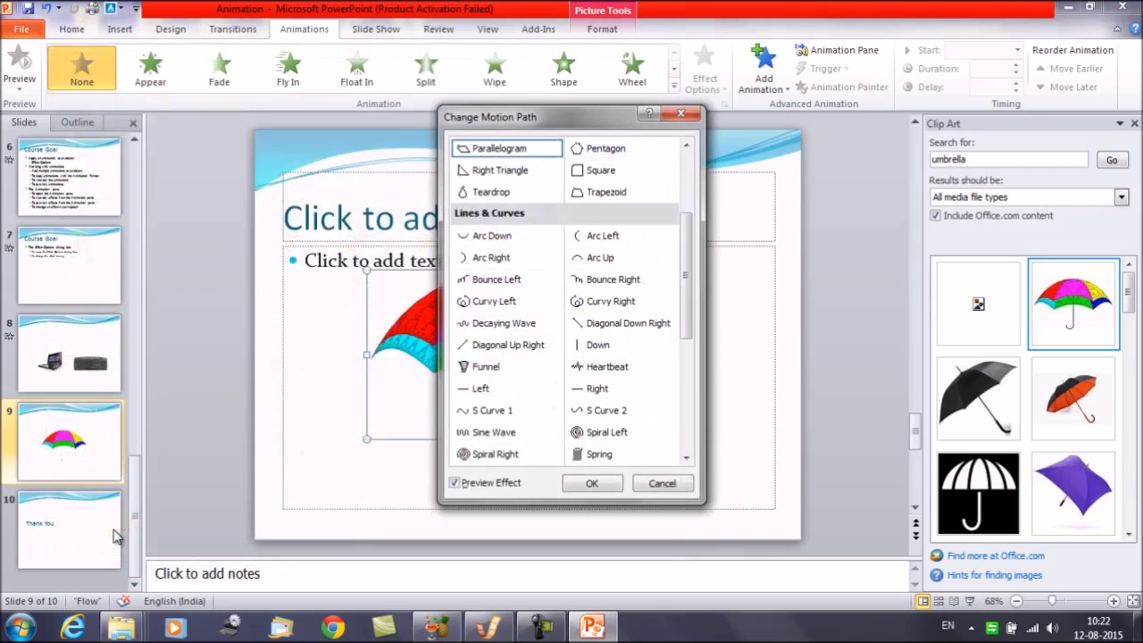
{"action": "left_click", "coordinate": [609, 257]}
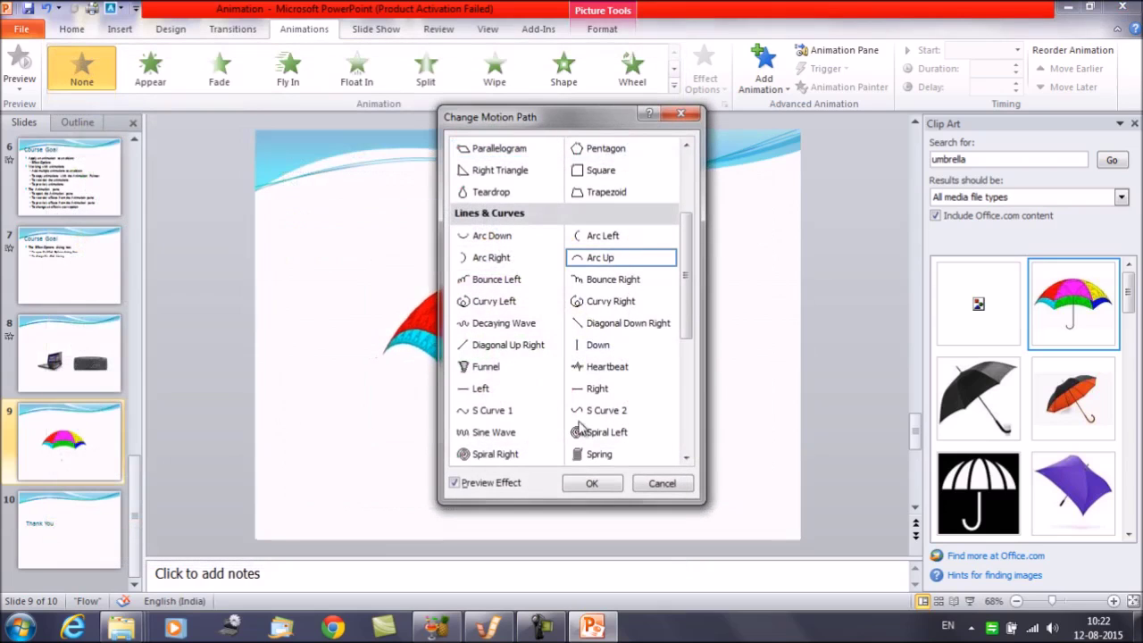
{"action": "left_click", "coordinate": [605, 486]}
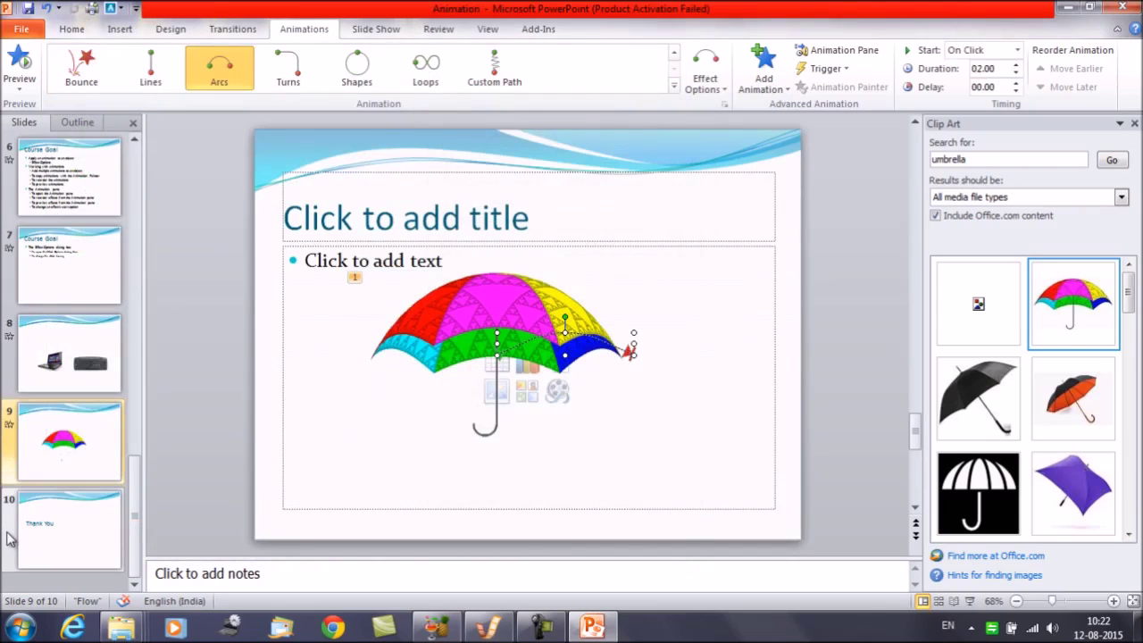
- Preview the arc, then nudge the rainbow umbrella lower and shrink it further
{"action": "left_click", "coordinate": [10, 425]}
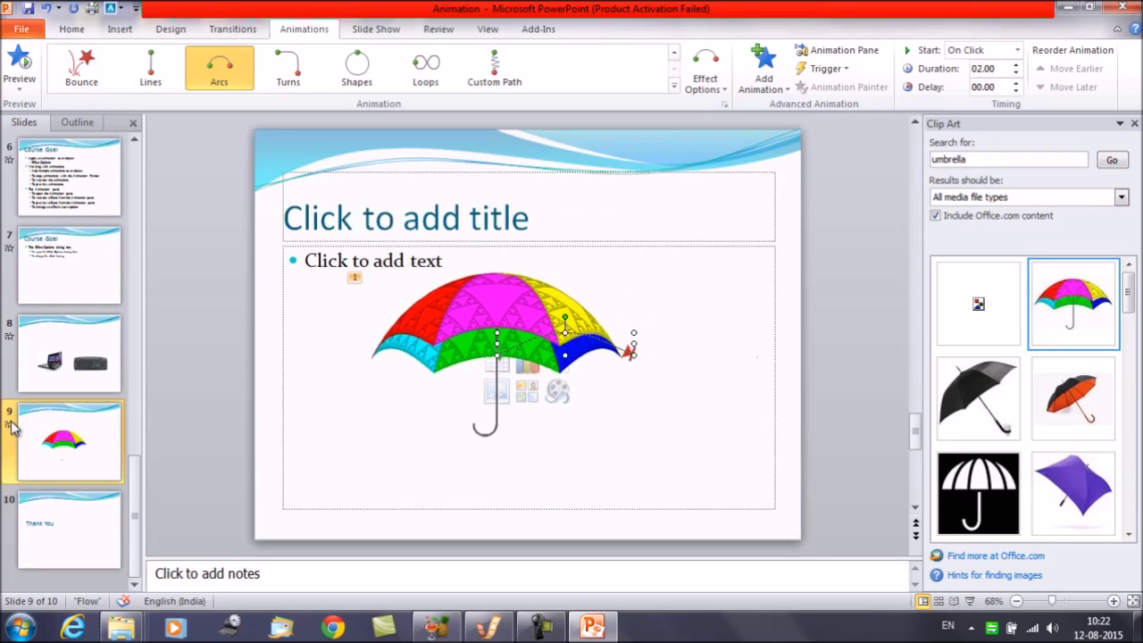
{"action": "left_click", "coordinate": [471, 344]}
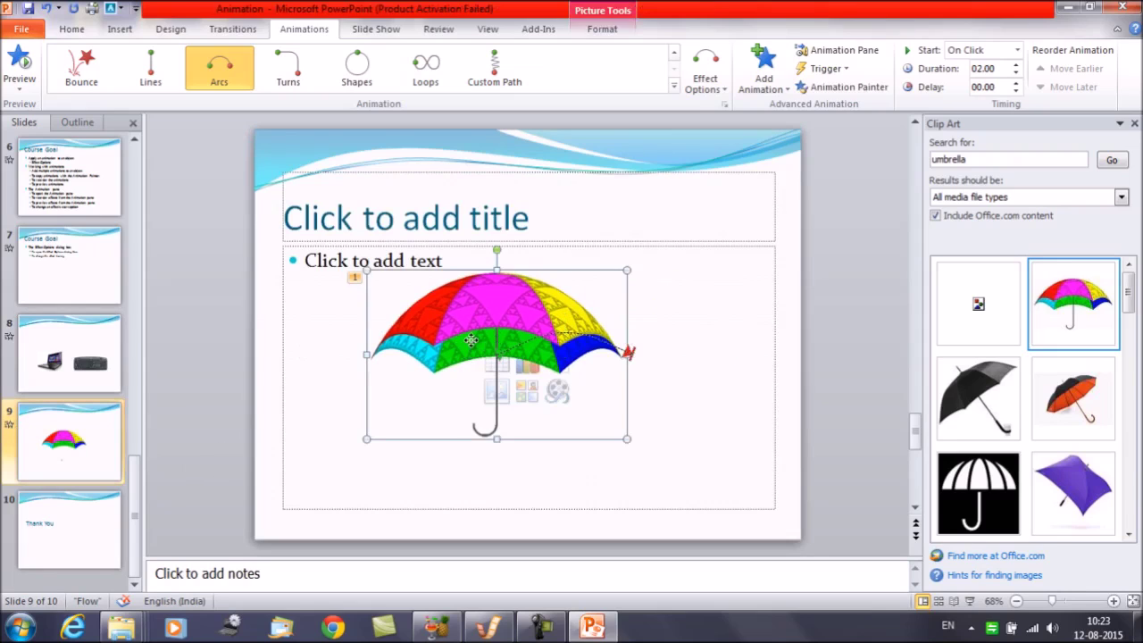
{"action": "key", "text": "Left"}
{"action": "key", "text": "Left"}
{"action": "key", "text": "Left"}
{"action": "key", "text": "Left"}
{"action": "key", "text": "Left"}
{"action": "key", "text": "Left"}
{"action": "key", "text": "Left"}
{"action": "key", "text": "Left"}
{"action": "key", "text": "Left"}
{"action": "key", "text": "Left"}
{"action": "key", "text": "Left"}
{"action": "key", "text": "Left"}
{"action": "key", "text": "Left"}
{"action": "key", "text": "Left"}
{"action": "key", "text": "Left"}
{"action": "key", "text": "Left"}
{"action": "key", "text": "Left"}
{"action": "key", "text": "Left"}
{"action": "key", "text": "Left"}
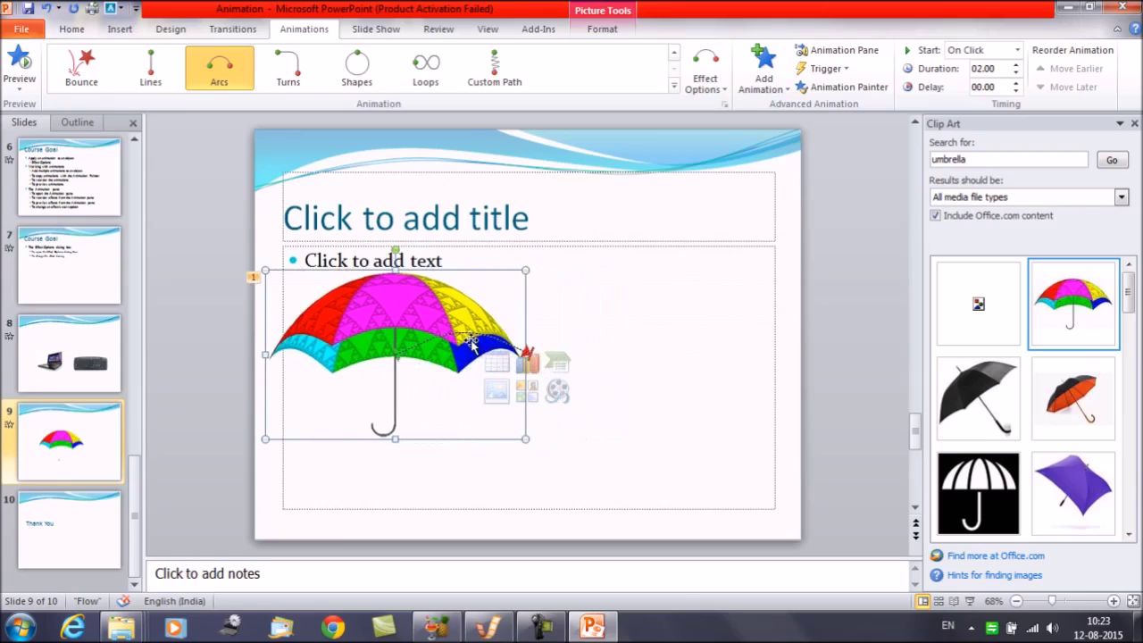
{"action": "key", "text": "Right"}
{"action": "key", "text": "Right"}
{"action": "key", "text": "Right"}
{"action": "key", "text": "Right"}
{"action": "key", "text": "Down"}
{"action": "key", "text": "Down"}
{"action": "key", "text": "Down"}
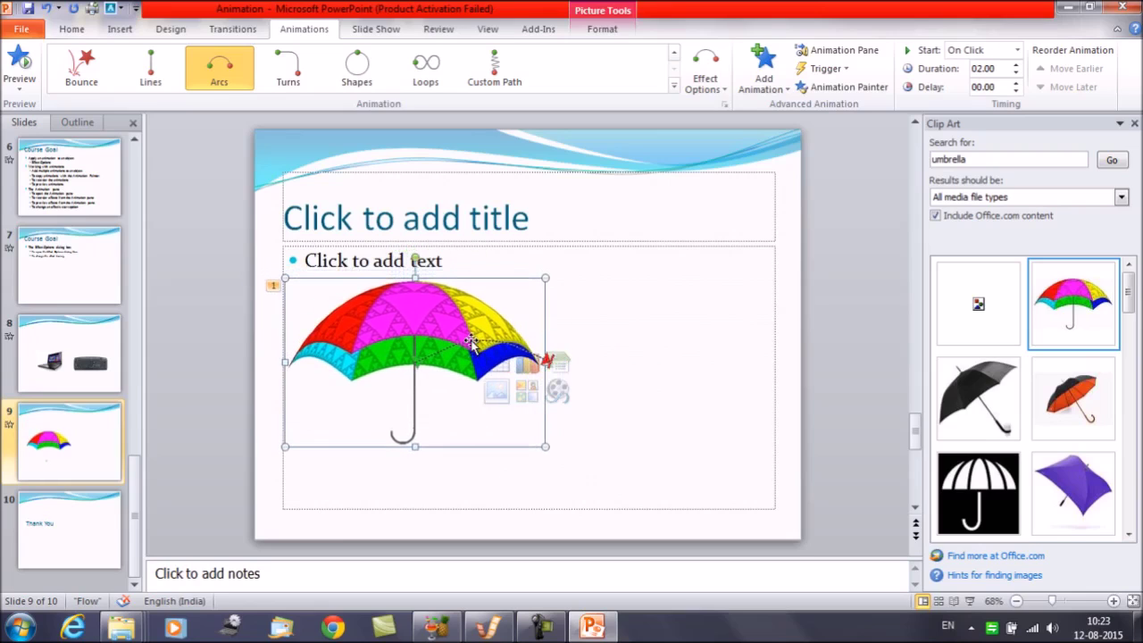
{"action": "key", "text": "Down"}
{"action": "key", "text": "Down"}
{"action": "key", "text": "Down"}
{"action": "key", "text": "Down"}
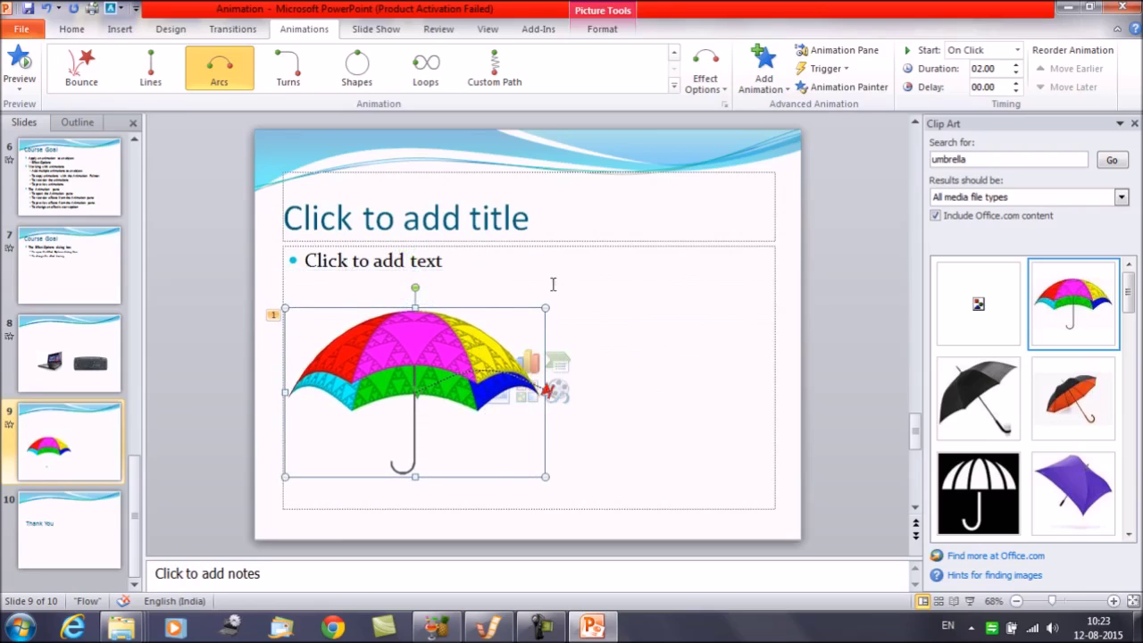
{"action": "left_click_drag", "start_coordinate": [545, 309], "coordinate": [451, 395]}
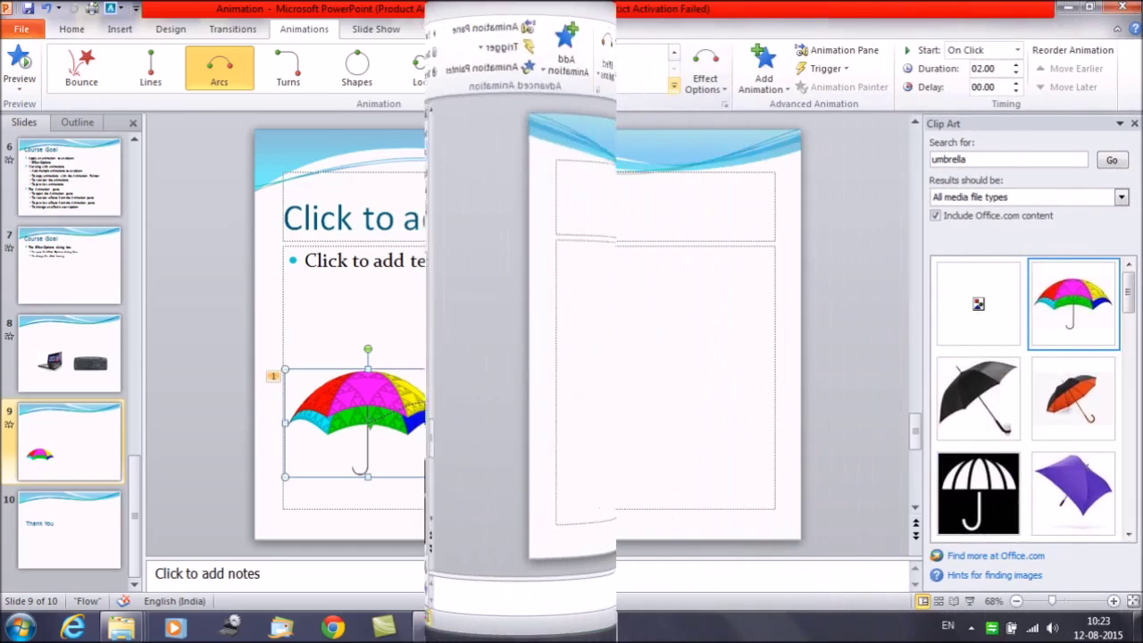
- Switch the rainbow umbrella's motion path from Arc Up to the straight Up line
{"action": "left_click", "coordinate": [674, 87]}
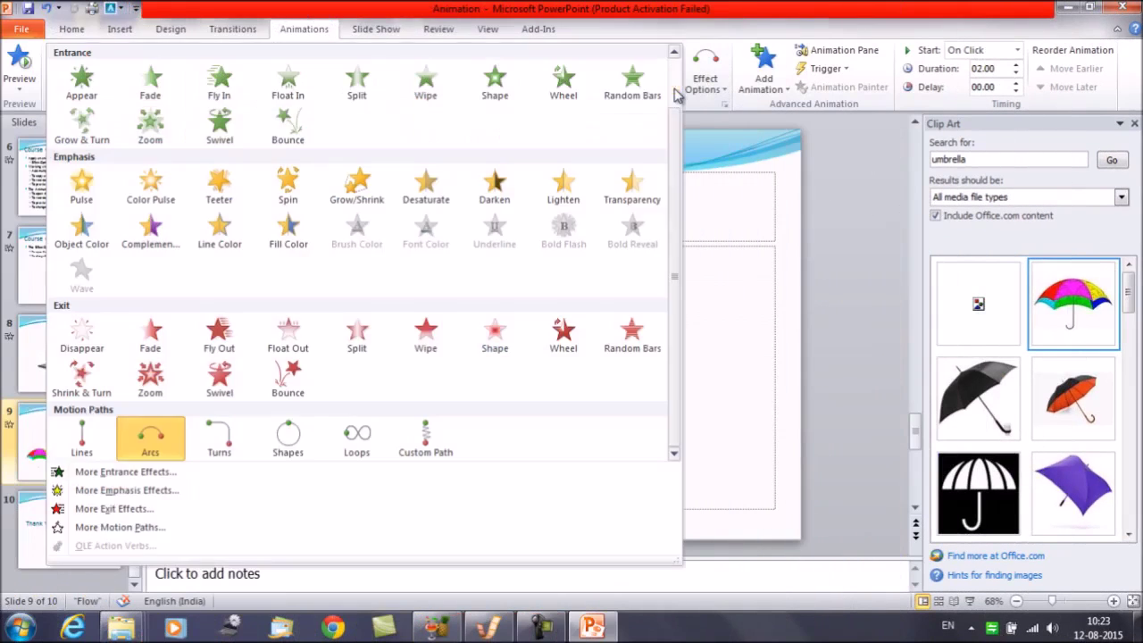
{"action": "left_click", "coordinate": [143, 532]}
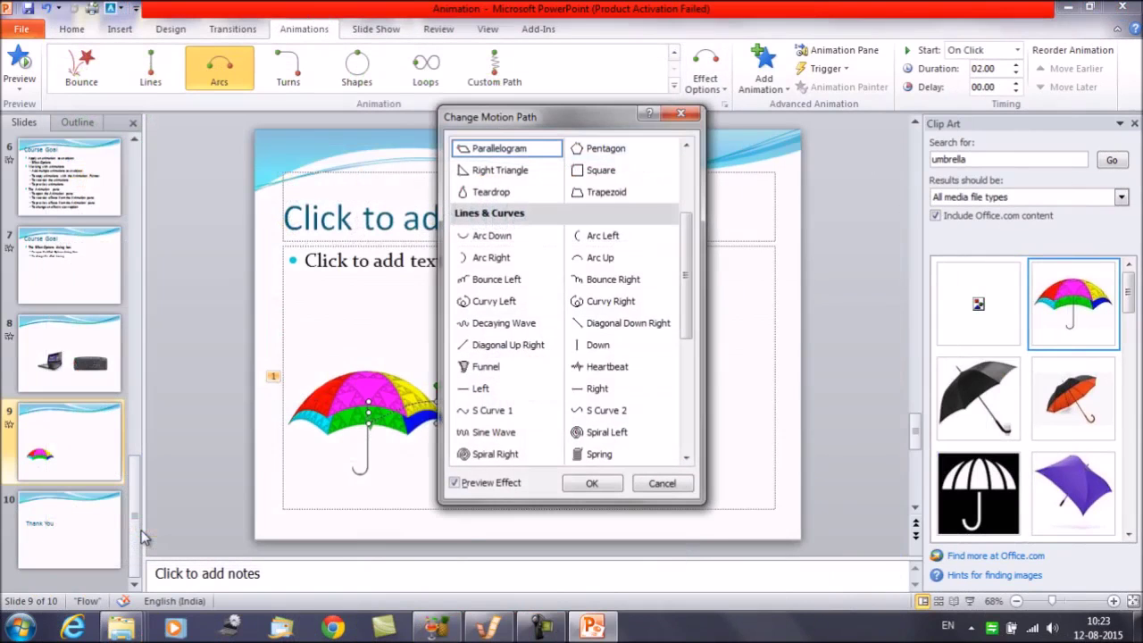
{"action": "left_click", "coordinate": [685, 457]}
{"action": "scroll", "coordinate": [688, 460], "scroll_direction": "down", "scroll_amount": 4}
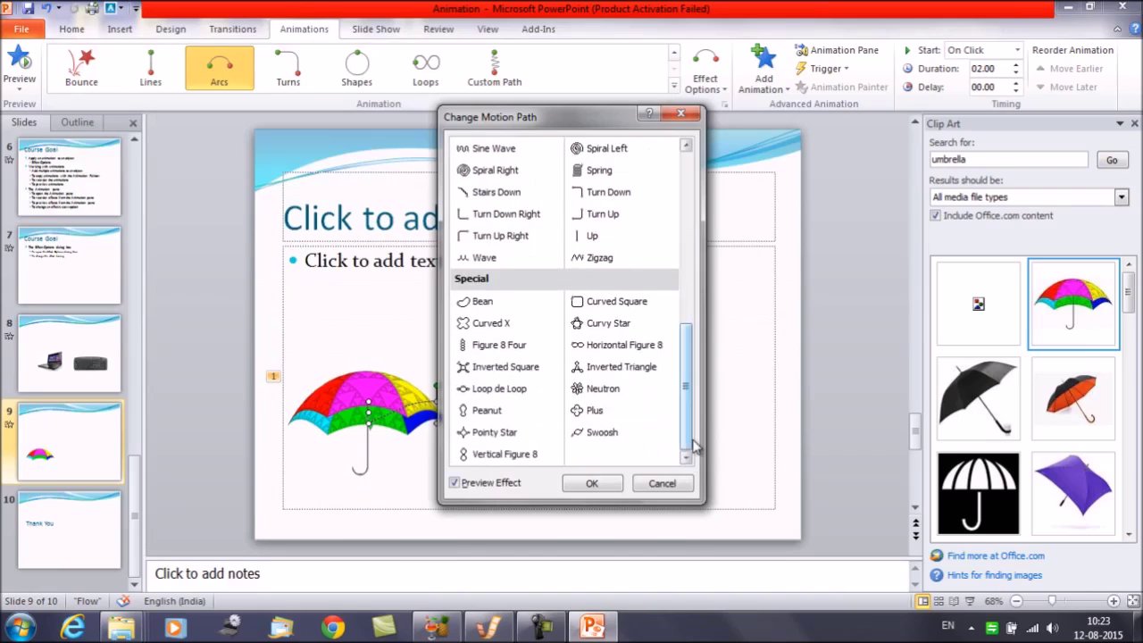
{"action": "left_click", "coordinate": [591, 238]}
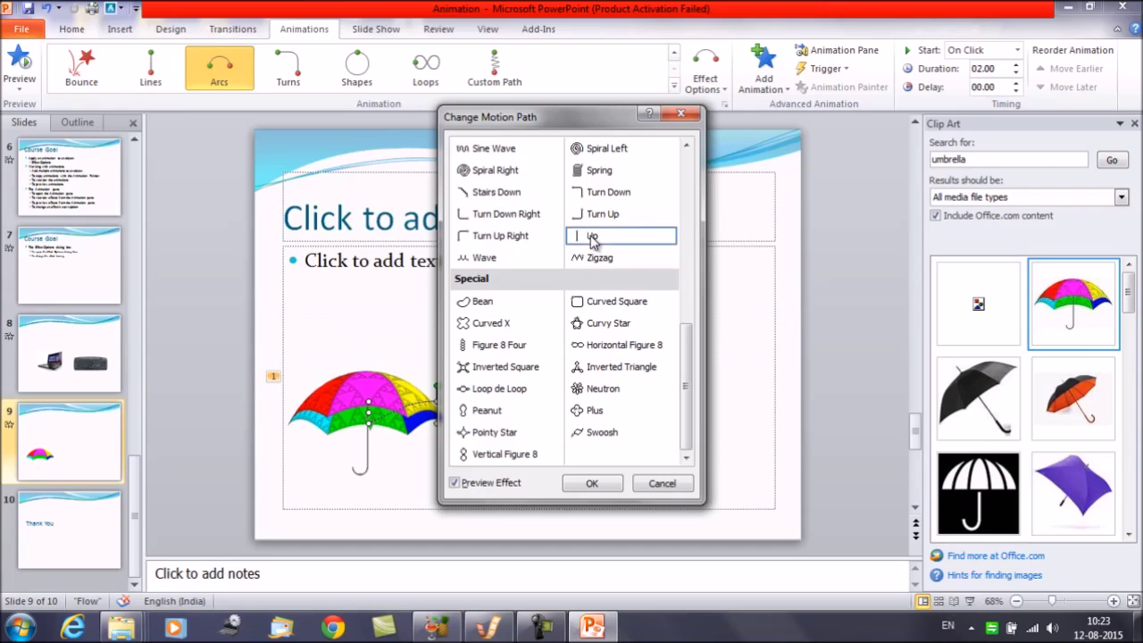
{"action": "left_click", "coordinate": [600, 483]}
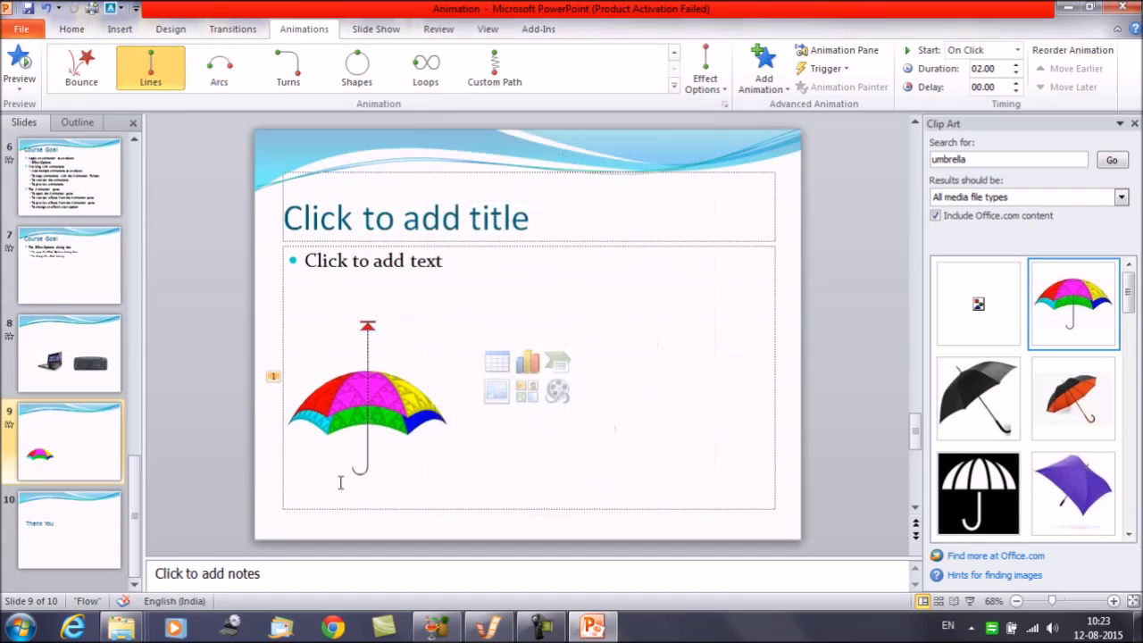
- Preview the Up line, then add Arc Up as the umbrella's second motion path
{"action": "left_click", "coordinate": [10, 426]}
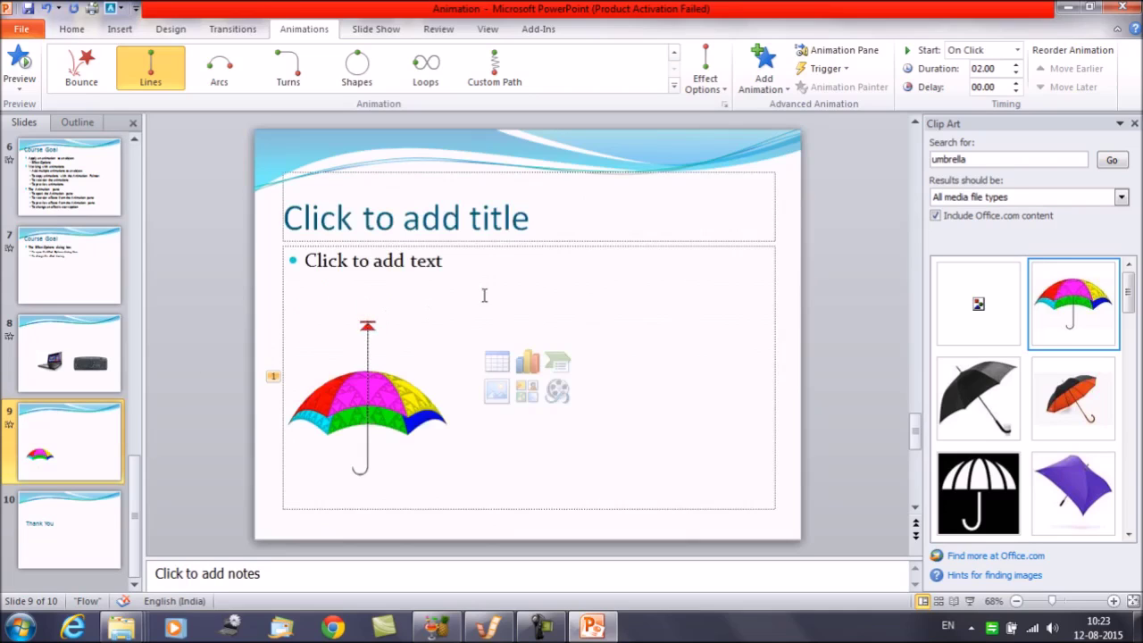
{"action": "left_click", "coordinate": [786, 97]}
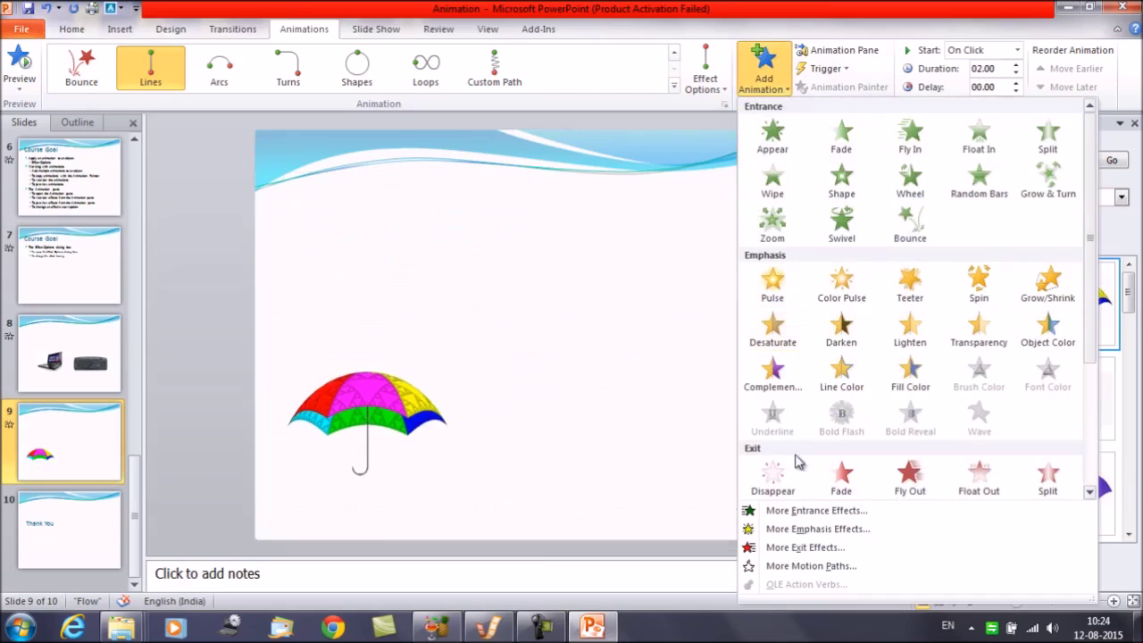
{"action": "left_click", "coordinate": [840, 566]}
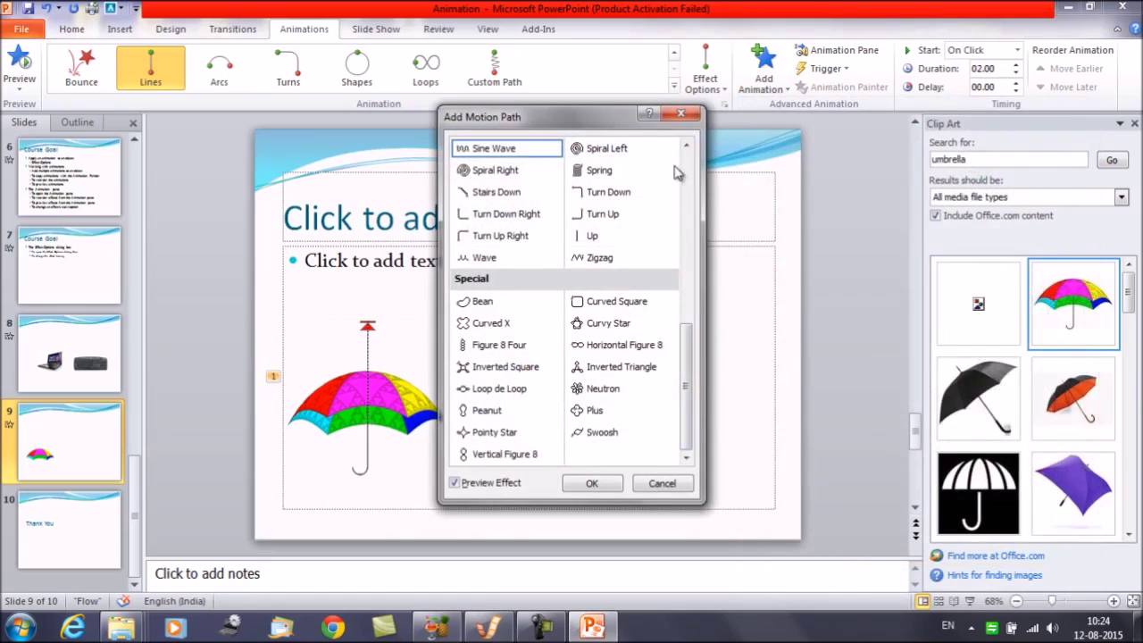
{"action": "scroll", "coordinate": [676, 173], "scroll_direction": "up", "scroll_amount": 4}
{"action": "left_click", "coordinate": [602, 214]}
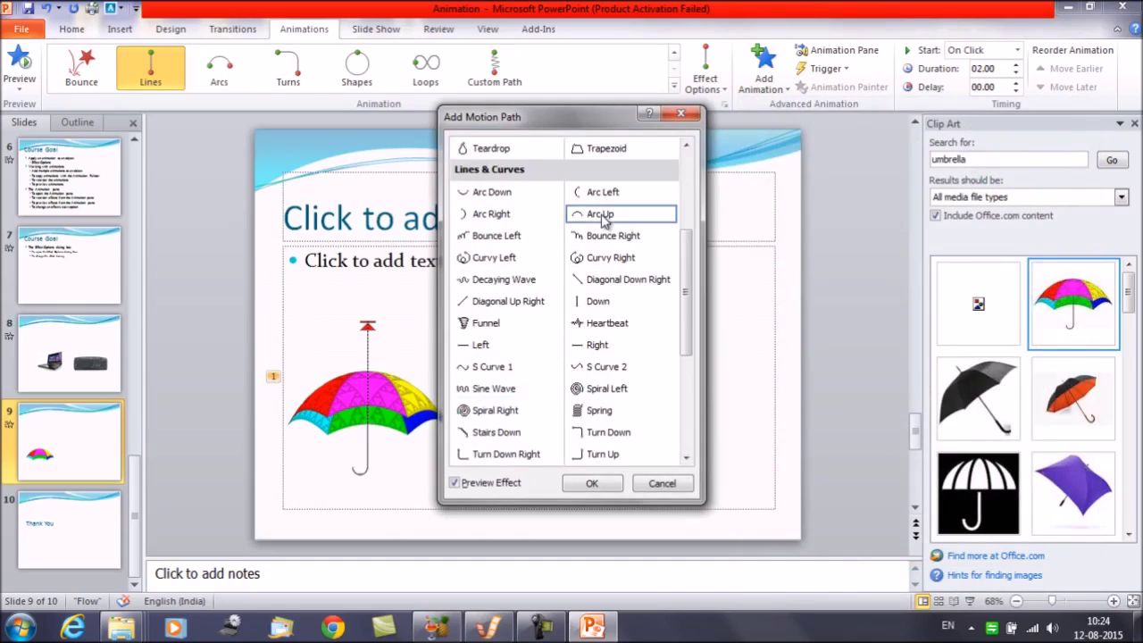
{"action": "left_click", "coordinate": [591, 484]}
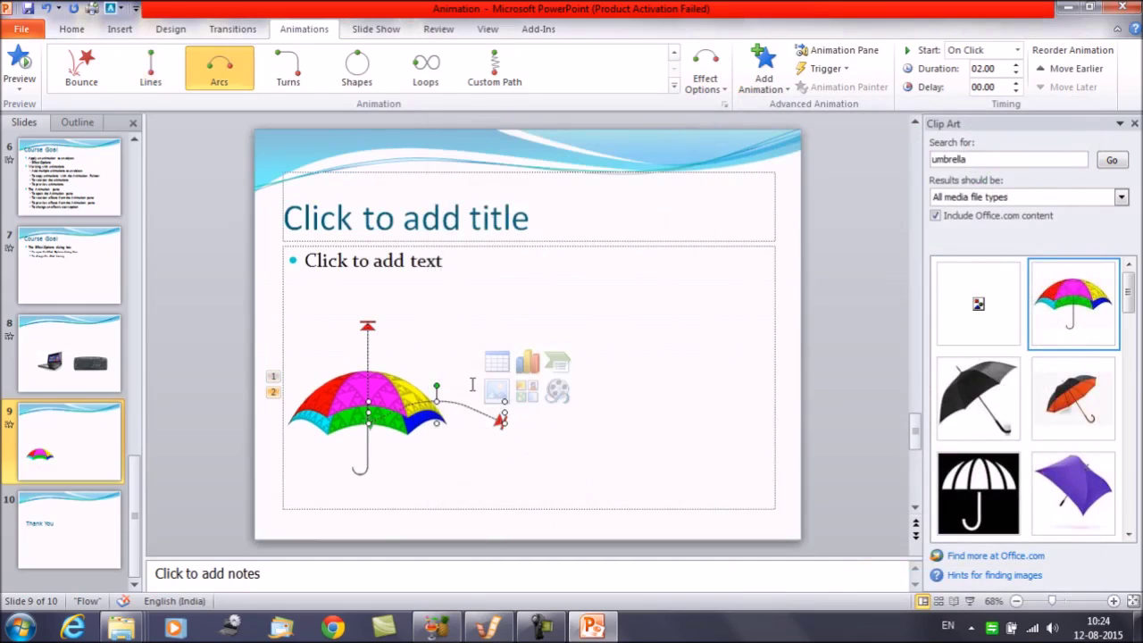
- Nudge the Arc Up path to start atop the Up line, then preview both animations
{"action": "key", "text": "Up"}
{"action": "key", "text": "Up"}
{"action": "key", "text": "Up"}
{"action": "key", "text": "Up"}
{"action": "key", "text": "Up"}
{"action": "key", "text": "Up"}
{"action": "key", "text": "Up"}
{"action": "key", "text": "Up"}
{"action": "key", "text": "Up"}
{"action": "key", "text": "Up"}
{"action": "key", "text": "Up"}
{"action": "key", "text": "Up"}
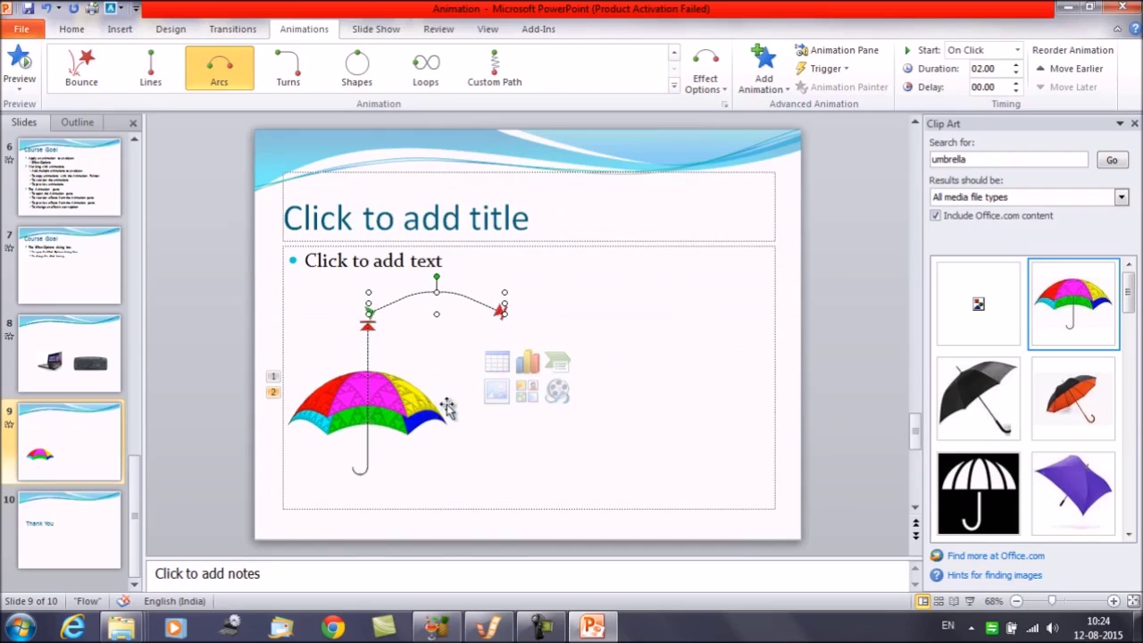
{"action": "key", "text": "Down"}
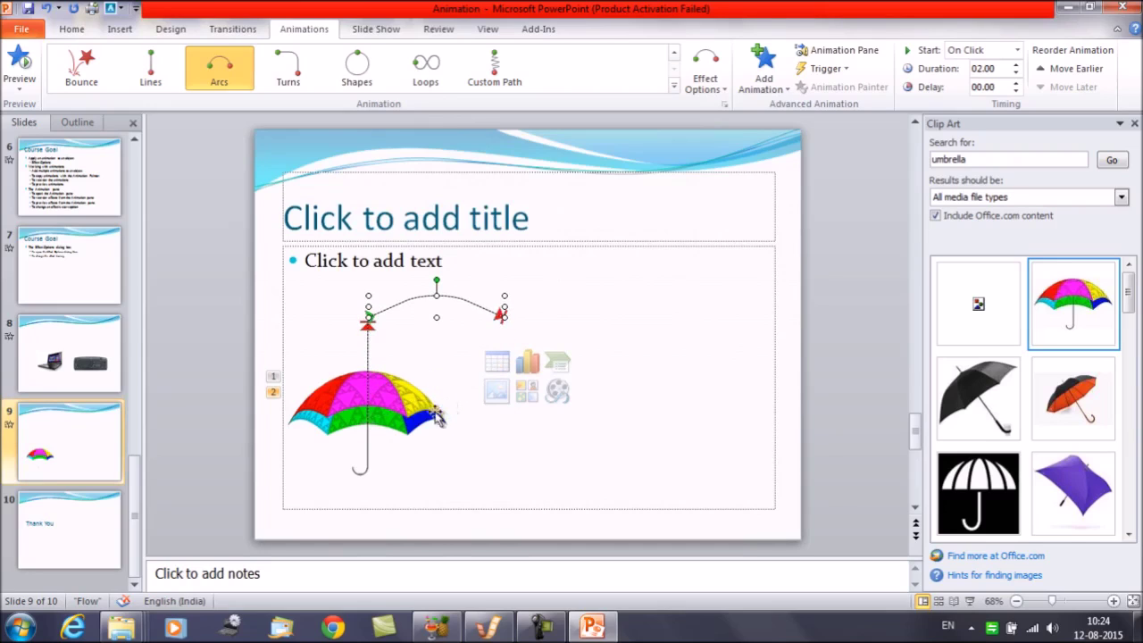
{"action": "left_click", "coordinate": [324, 318]}
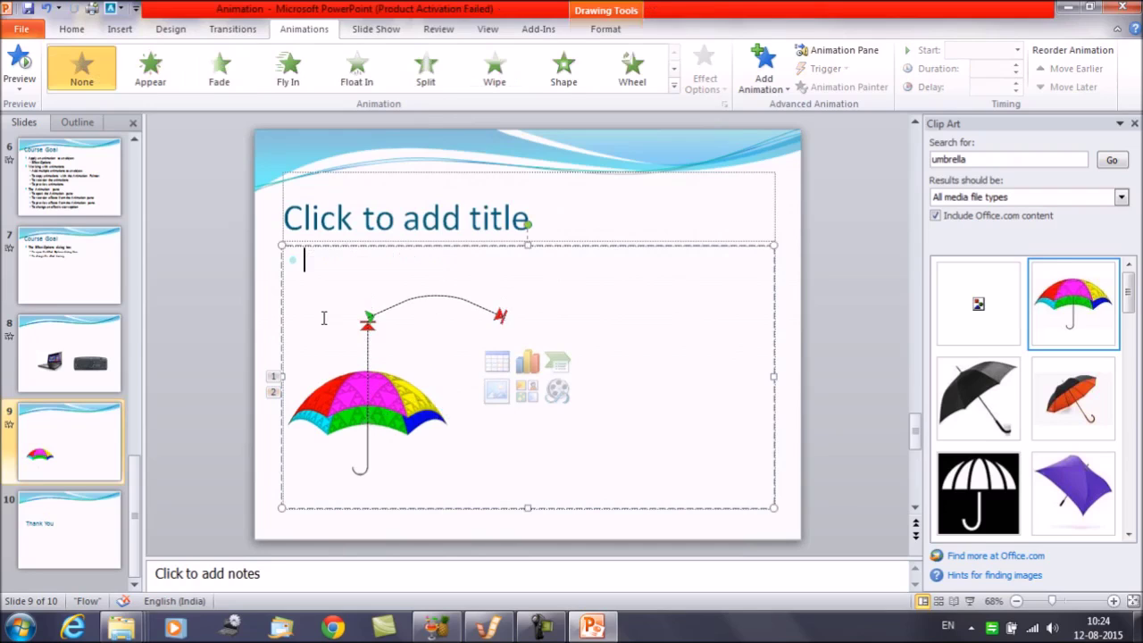
{"action": "left_click", "coordinate": [9, 425]}
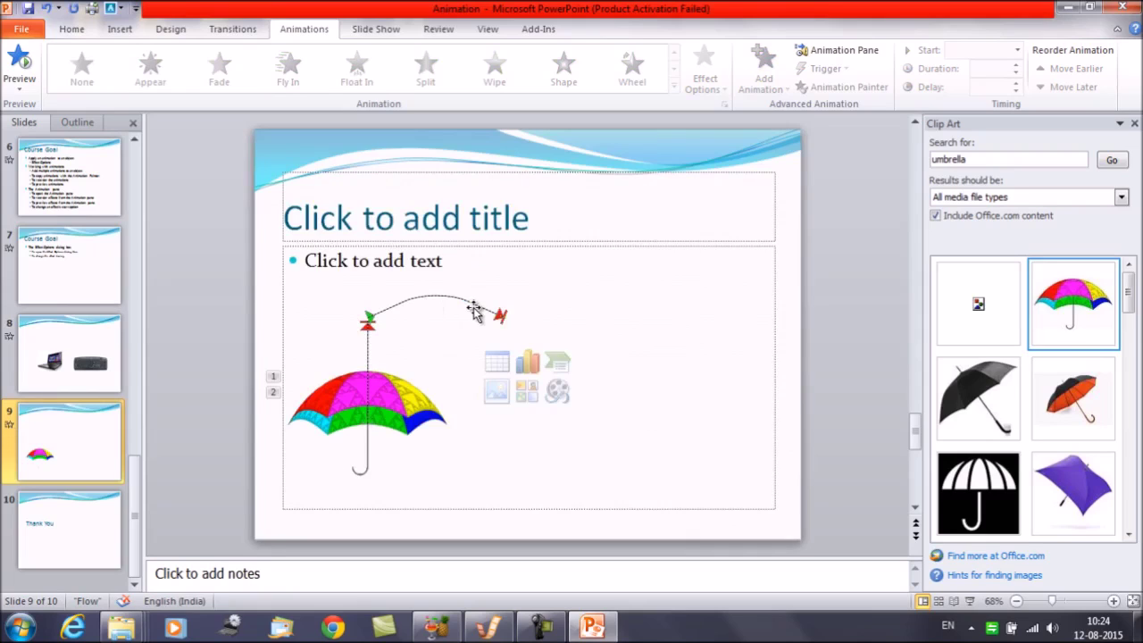
- Play the slide show from slide 9 to watch the umbrella rise and arc, then exit
{"action": "left_click", "coordinate": [375, 29]}
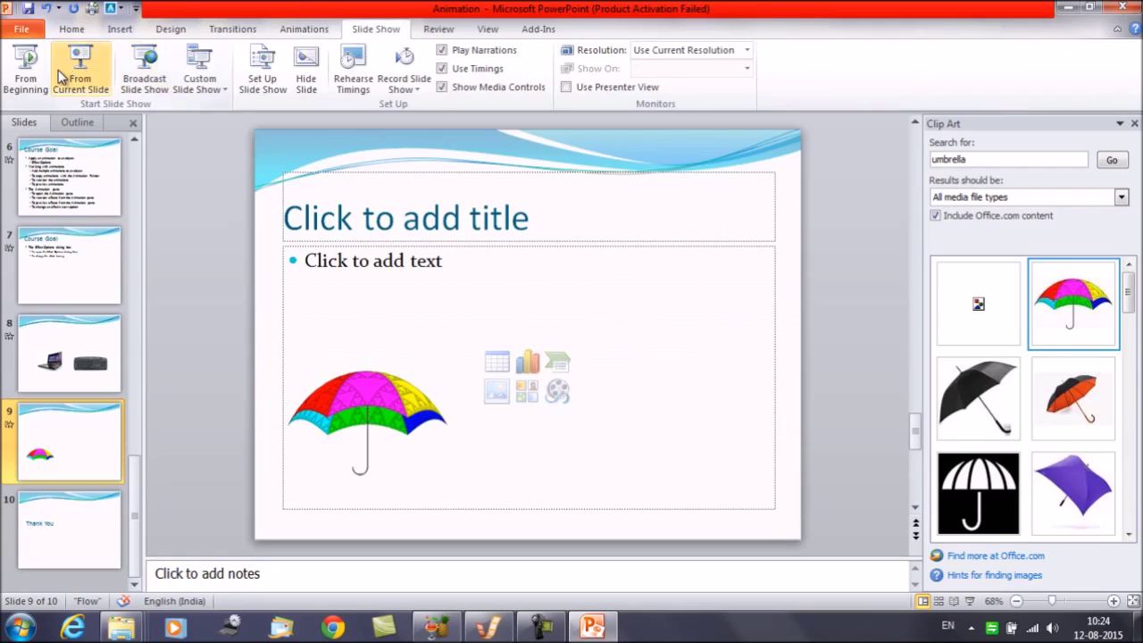
{"action": "left_click", "coordinate": [88, 77]}
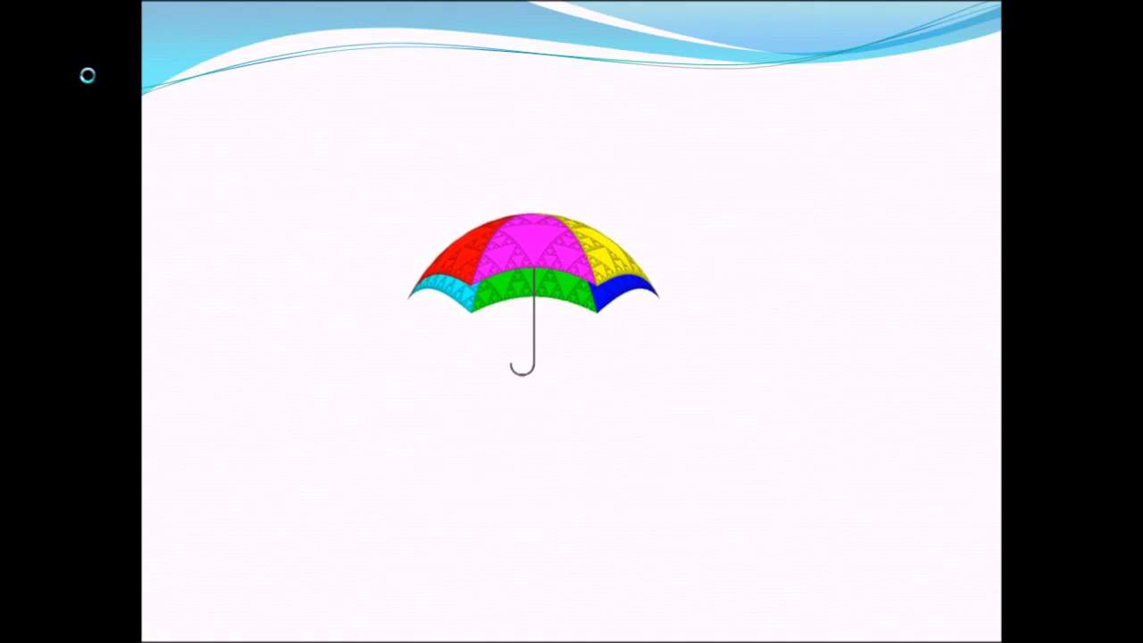
{"action": "key", "text": "Escape"}
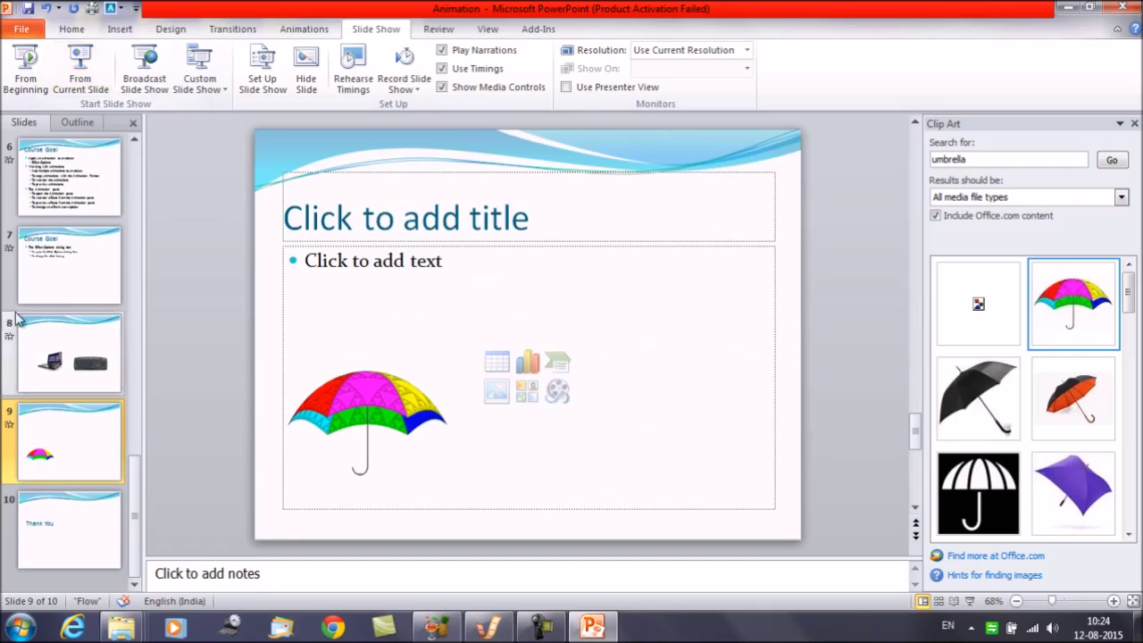
- Select the umbrella and show the Animation Pane listing its two Picture 3 animations
{"action": "left_click", "coordinate": [353, 427]}
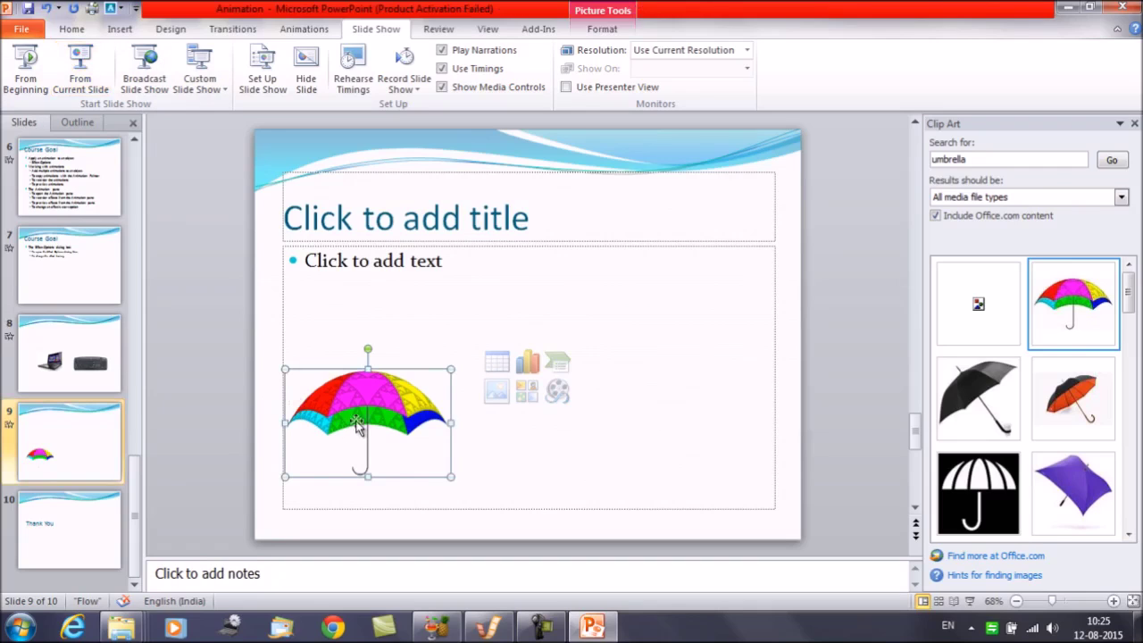
{"action": "left_click", "coordinate": [540, 348]}
{"action": "left_click", "coordinate": [387, 399]}
{"action": "left_click", "coordinate": [304, 29]}
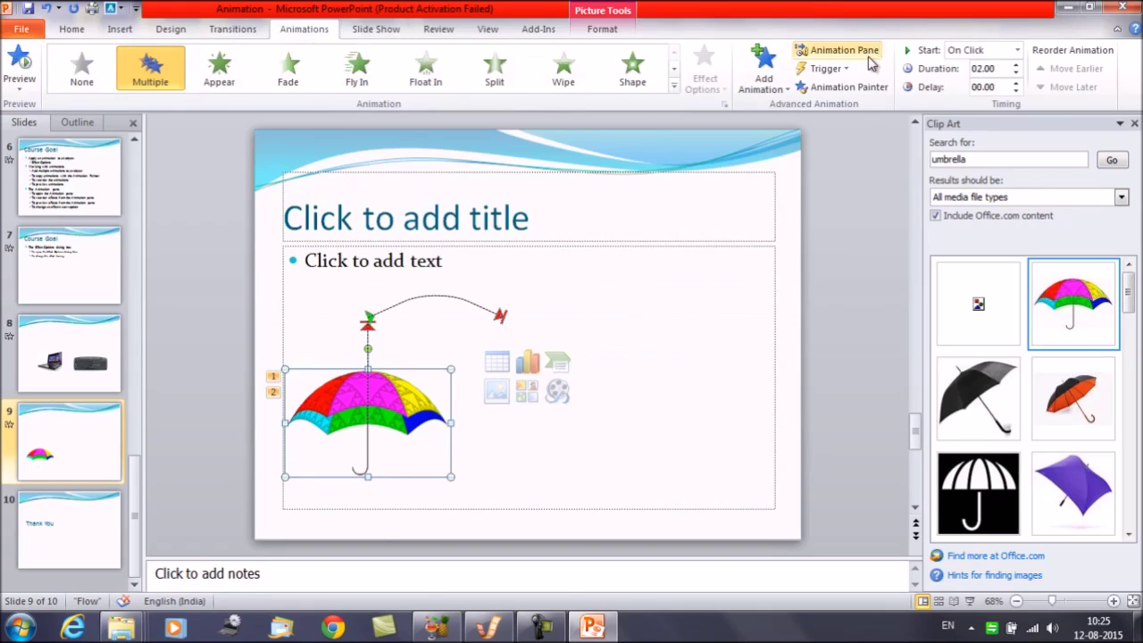
{"action": "left_click", "coordinate": [869, 57]}
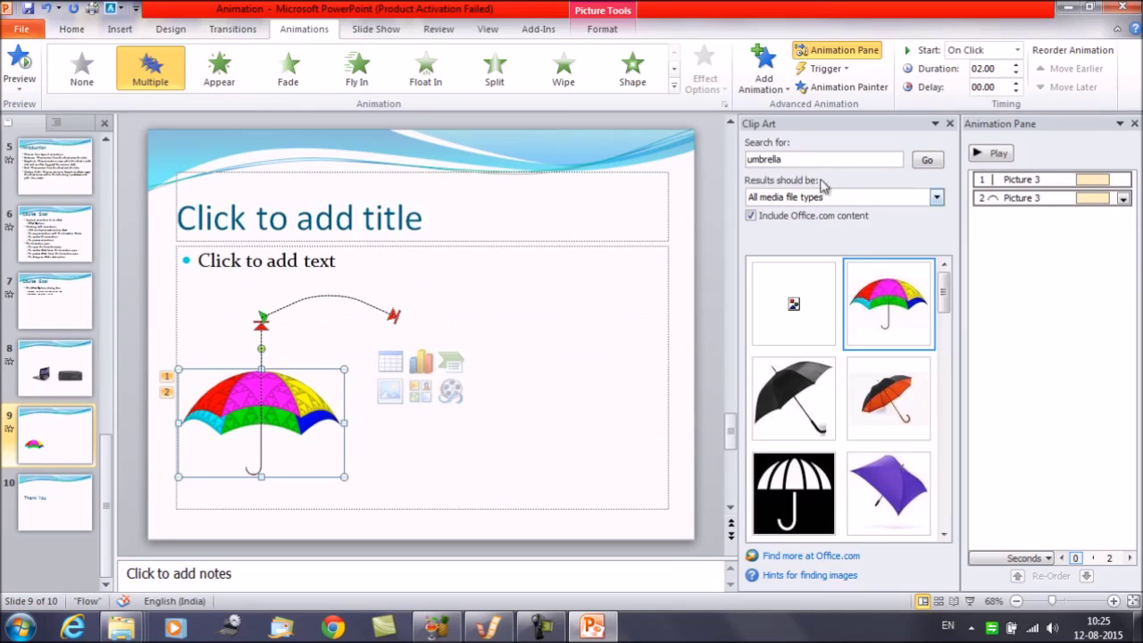
- Add another Arc Up motion path to the umbrella and nudge it up onto the first arc
{"action": "left_click", "coordinate": [787, 97]}
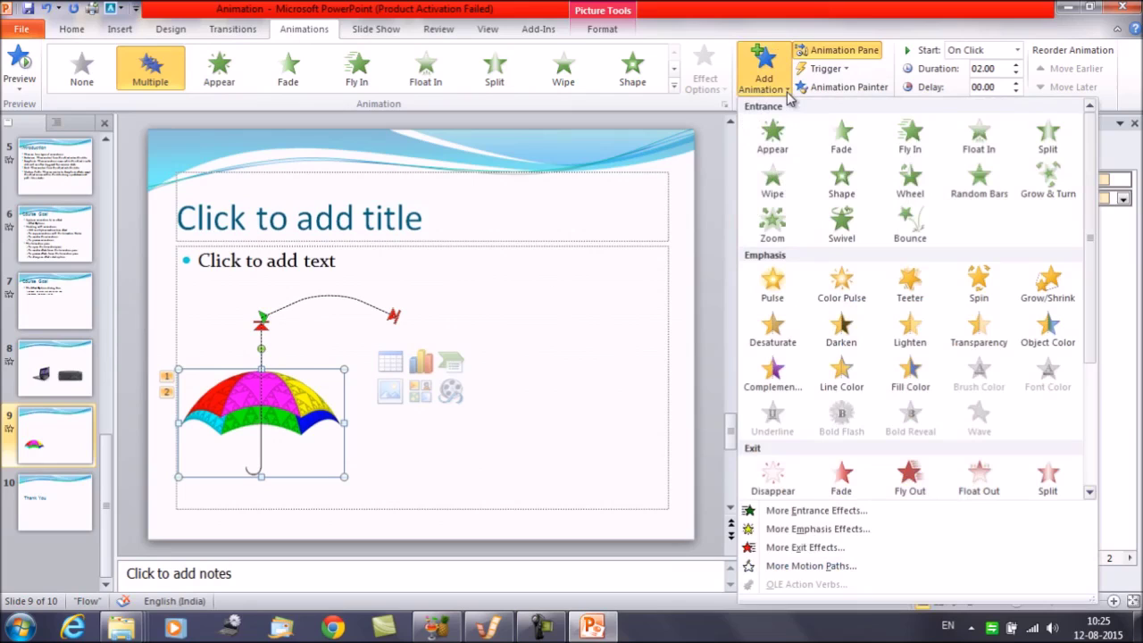
{"action": "left_click", "coordinate": [820, 567]}
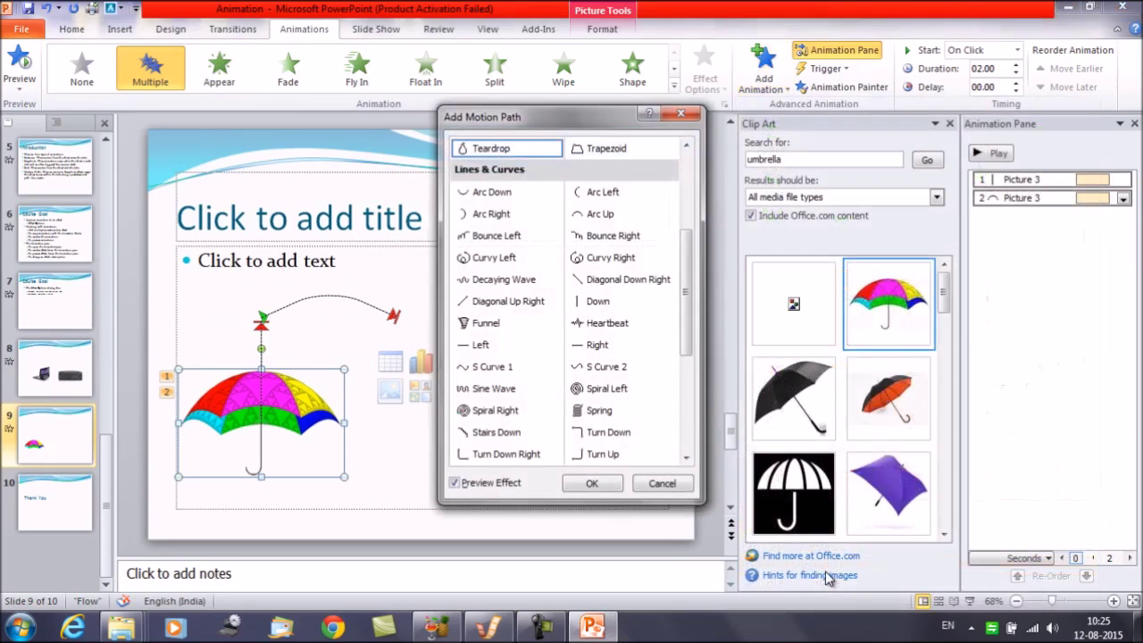
{"action": "left_click", "coordinate": [600, 215]}
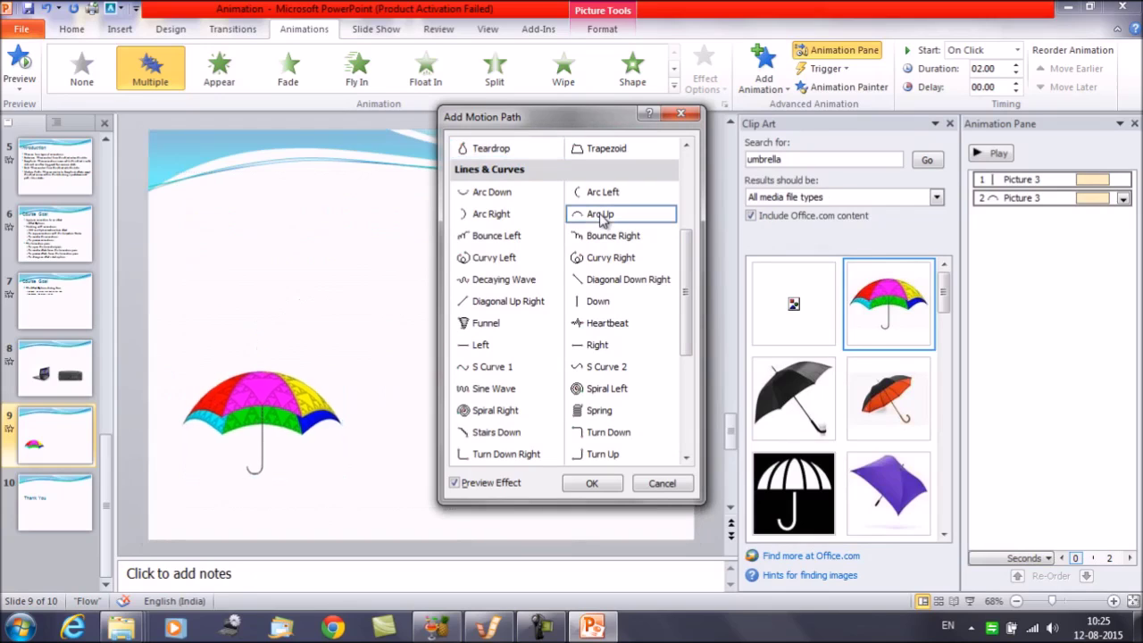
{"action": "left_click", "coordinate": [592, 483]}
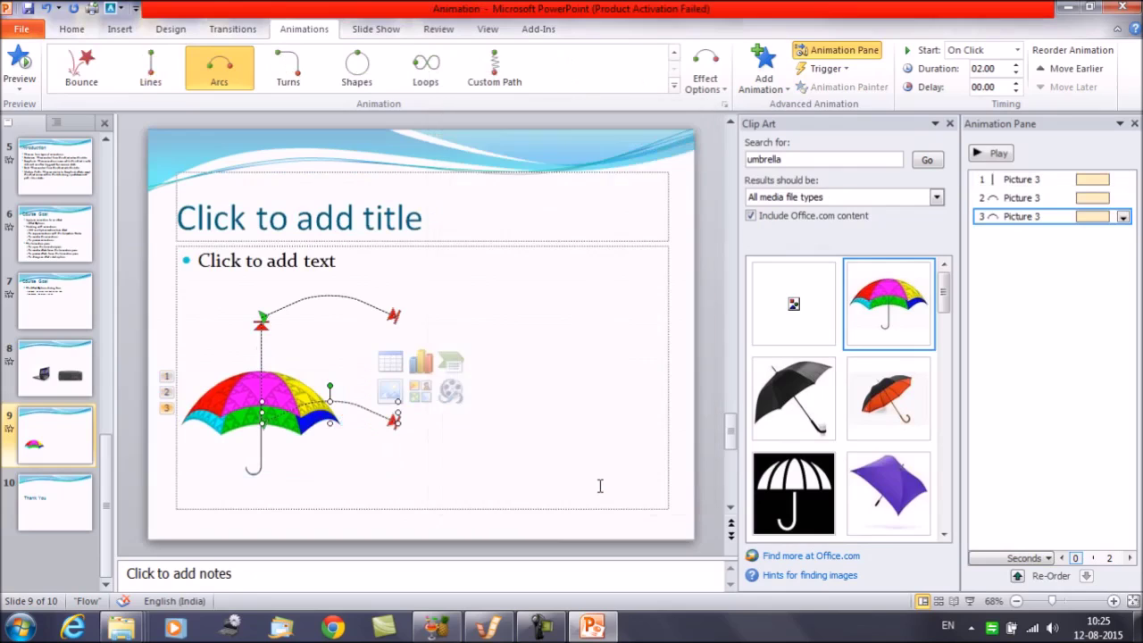
{"action": "key", "text": "Up"}
{"action": "key", "text": "Up"}
{"action": "key", "text": "Up"}
{"action": "key", "text": "Up"}
{"action": "key", "text": "Up"}
{"action": "key", "text": "Up"}
{"action": "key", "text": "Up"}
{"action": "key", "text": "Up"}
{"action": "key", "text": "Up"}
{"action": "key", "text": "Up"}
{"action": "key", "text": "Up"}
{"action": "key", "text": "Up"}
{"action": "key", "text": "Up"}
{"action": "key", "text": "Up"}
{"action": "key", "text": "Up"}
{"action": "key", "text": "Up"}
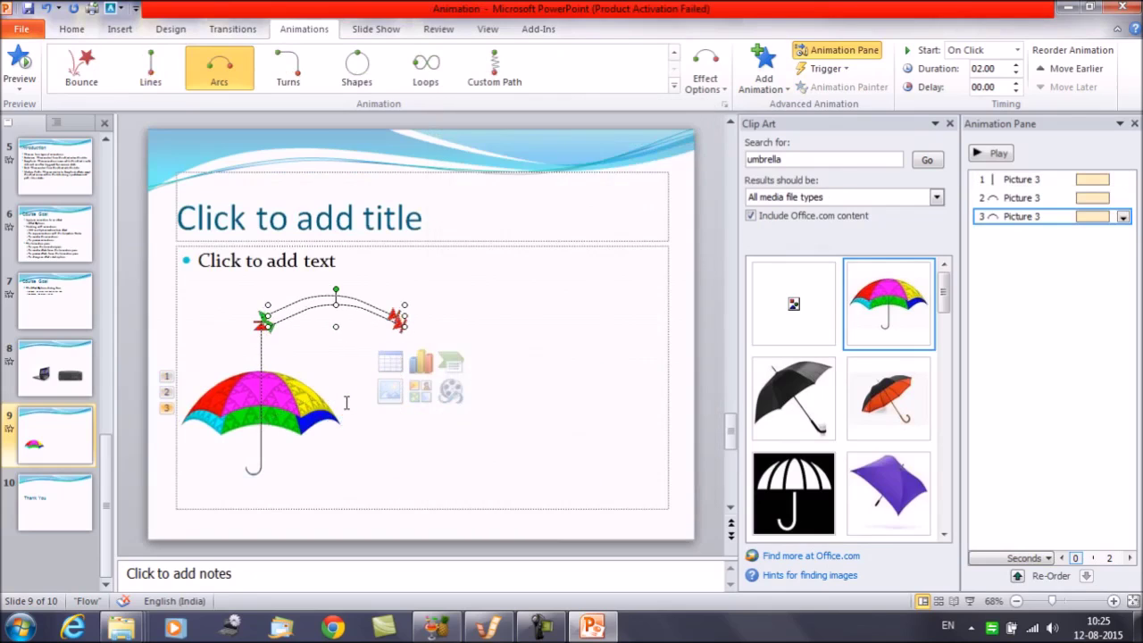